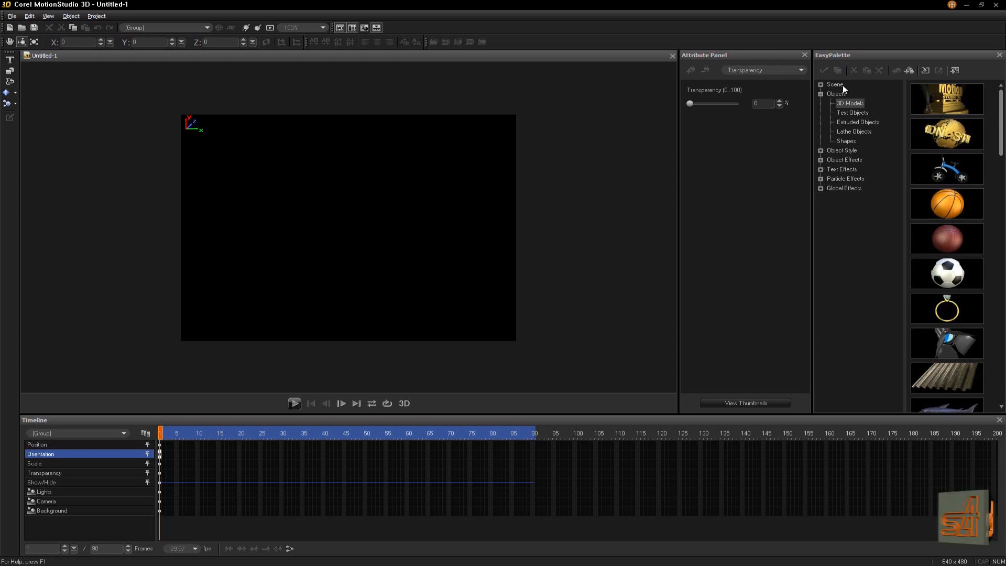
Display the Object Manager palette in the workspace
{"action": "left_click", "coordinate": [49, 17]}
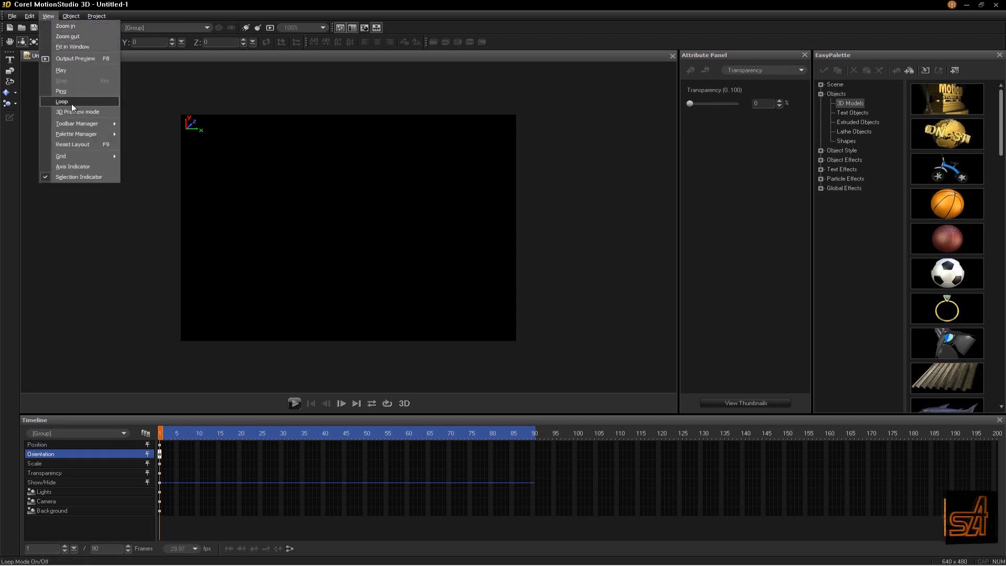
{"action": "mouse_move", "coordinate": [80, 135]}
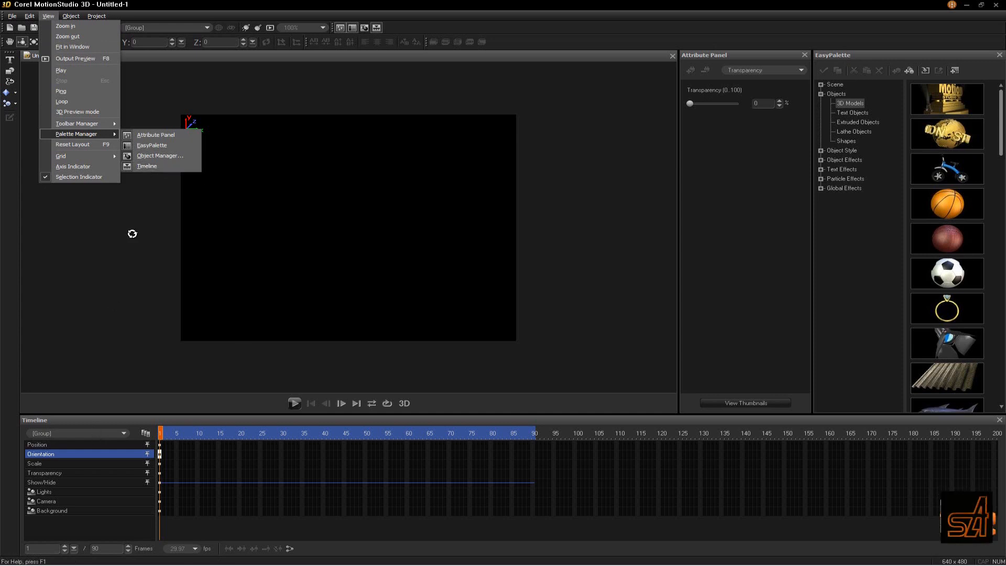
{"action": "left_click", "coordinate": [152, 156]}
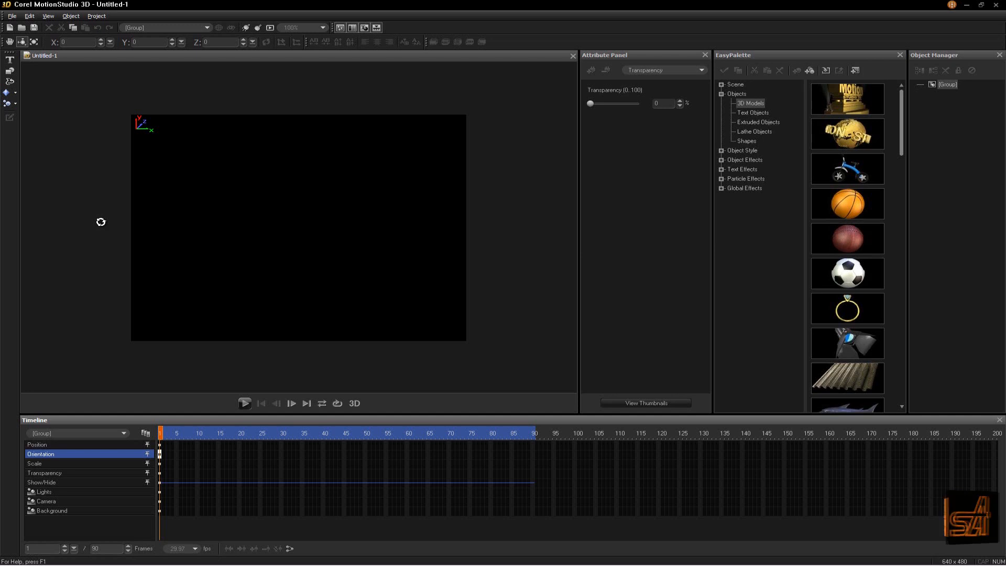
Insert a geometric cube into the empty scene
{"action": "left_click", "coordinate": [16, 94]}
{"action": "left_click", "coordinate": [40, 104]}
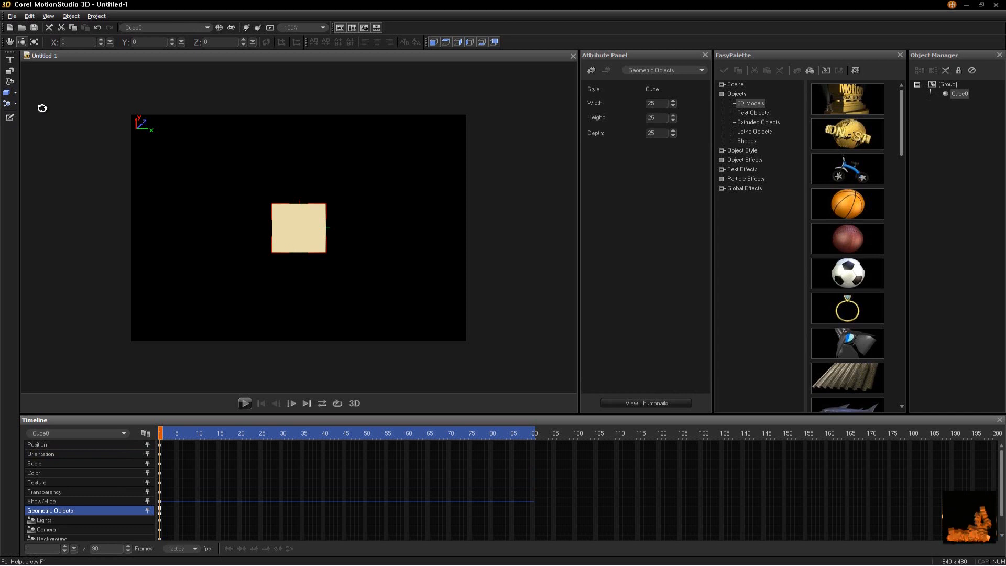
Try rotating the cube to about X 5, Y 41 degrees and undo both rotations
{"action": "mouse_move", "coordinate": [263, 216]}
{"action": "left_mouse_down"}
{"action": "mouse_move", "coordinate": [294, 220]}
{"action": "mouse_move", "coordinate": [332, 191]}
{"action": "mouse_move", "coordinate": [260, 204]}
{"action": "mouse_move", "coordinate": [279, 217]}
{"action": "left_mouse_up"}
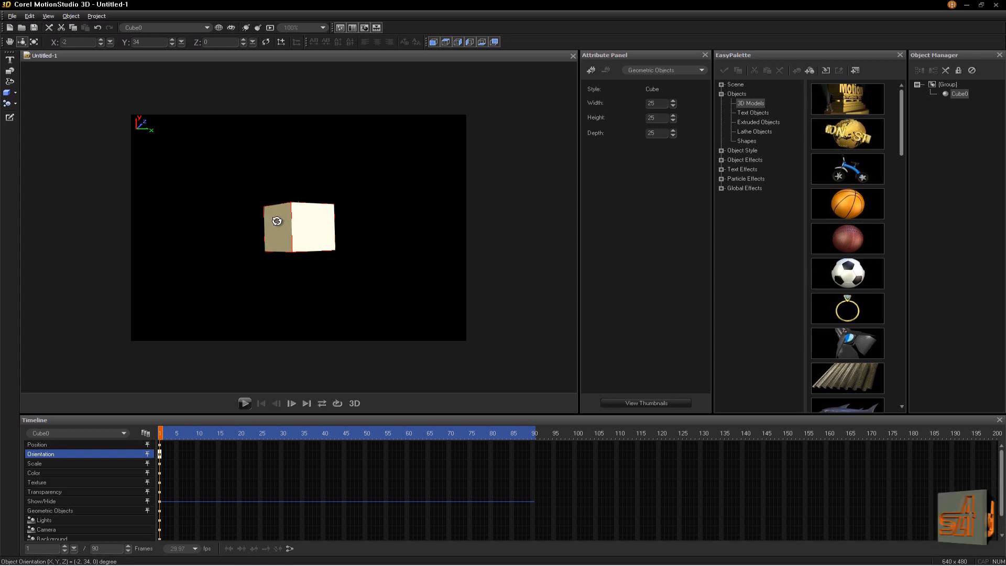
{"action": "mouse_move", "coordinate": [280, 224]}
{"action": "left_mouse_down"}
{"action": "mouse_move", "coordinate": [314, 238]}
{"action": "mouse_move", "coordinate": [280, 241]}
{"action": "mouse_move", "coordinate": [284, 227]}
{"action": "left_mouse_up"}
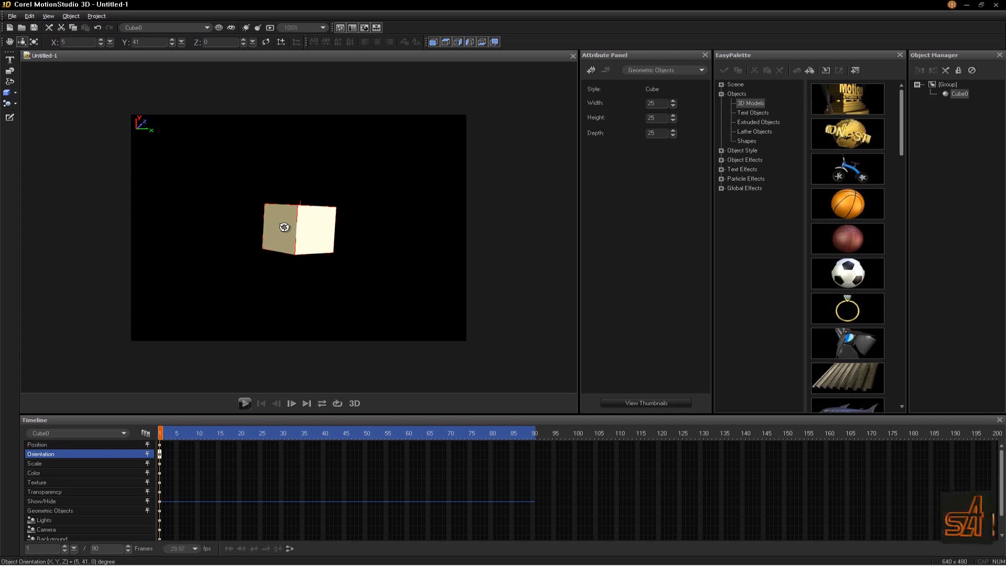
{"action": "key", "text": "ctrl+z"}
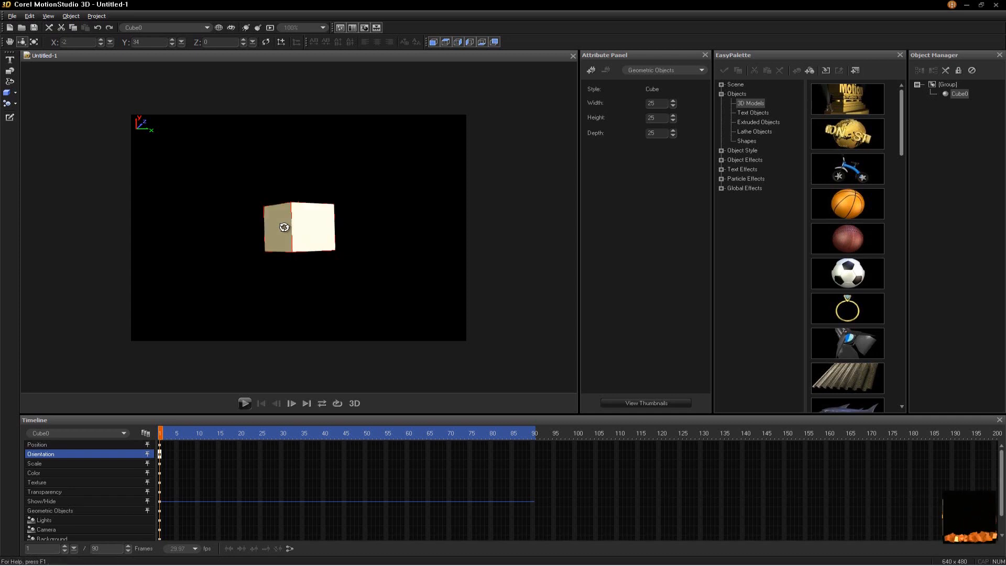
{"action": "key", "text": "ctrl+z"}
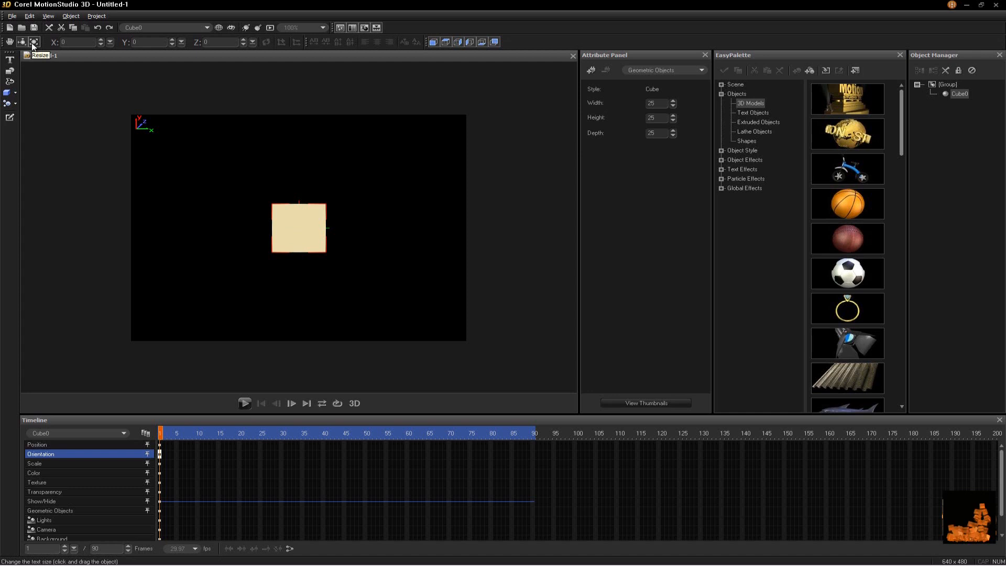
Try moving the cube to about X 32, Y 53 and undo the move
{"action": "left_click", "coordinate": [21, 42]}
{"action": "left_click_drag", "start_coordinate": [293, 232], "coordinate": [305, 213]}
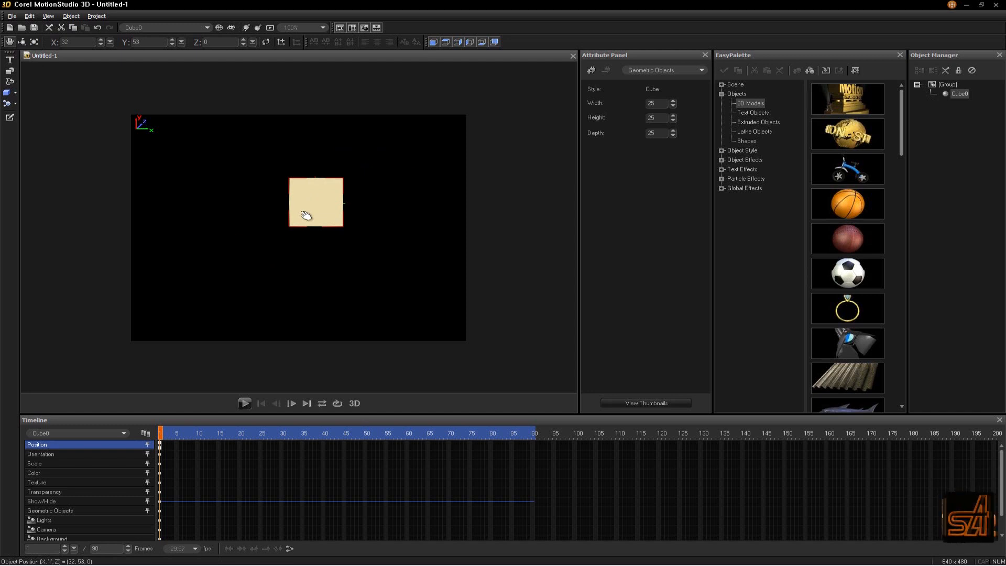
{"action": "key", "text": "ctrl+z"}
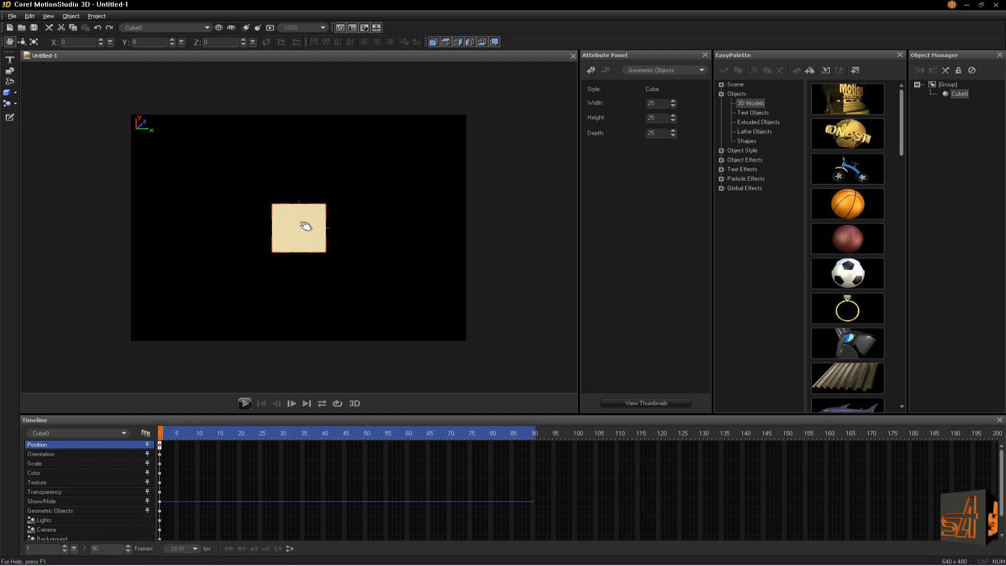
Try rotating the cube to about X -19, Y 29 degrees and undo the rotation
{"action": "left_click", "coordinate": [24, 43]}
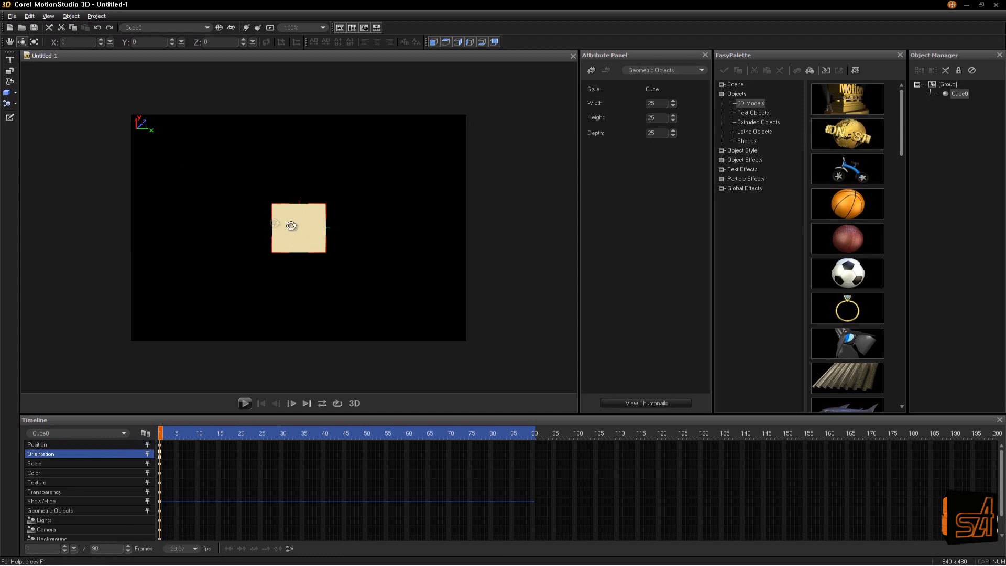
{"action": "left_click_drag", "start_coordinate": [291, 221], "coordinate": [306, 215]}
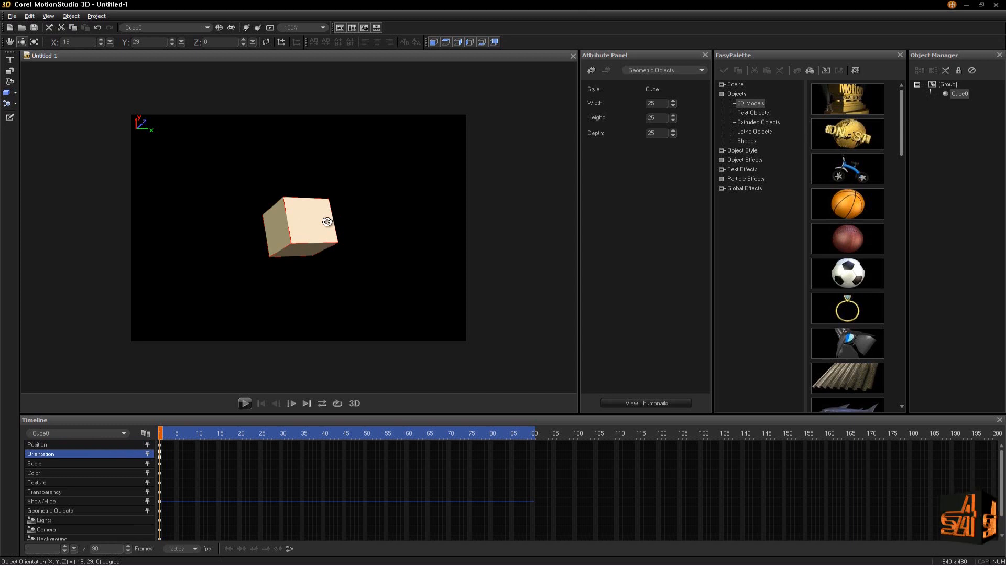
{"action": "key", "text": "ctrl+z"}
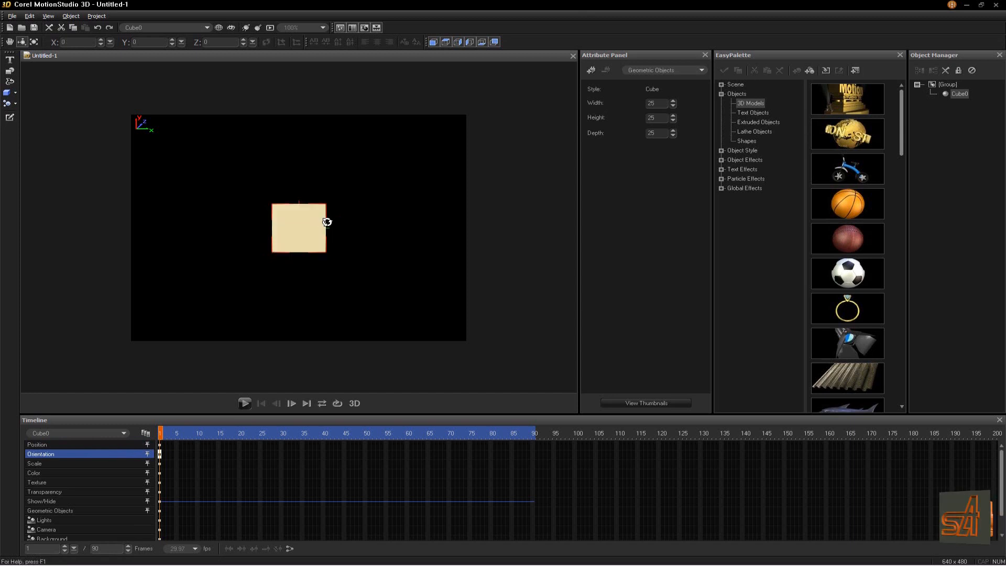
Resize the cube by setting its X, Y and Z scale to 250 each
{"action": "left_click", "coordinate": [34, 41]}
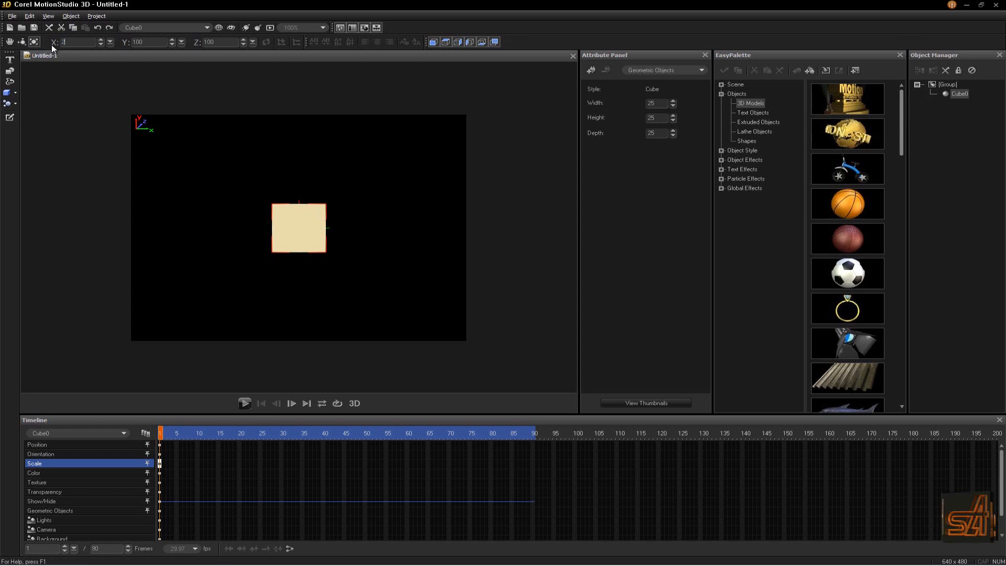
{"action": "left_click", "coordinate": [59, 43]}
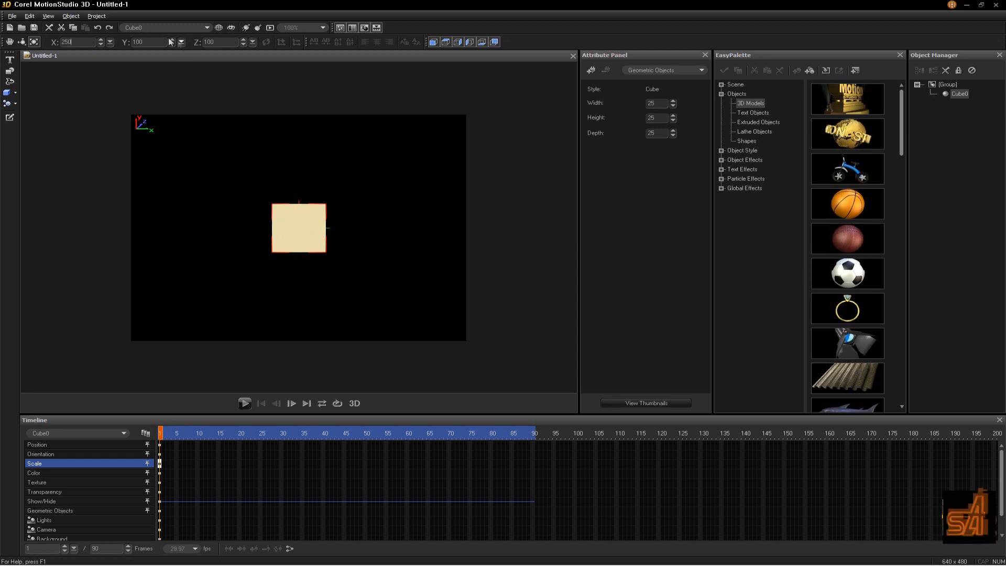
{"action": "left_click", "coordinate": [145, 42]}
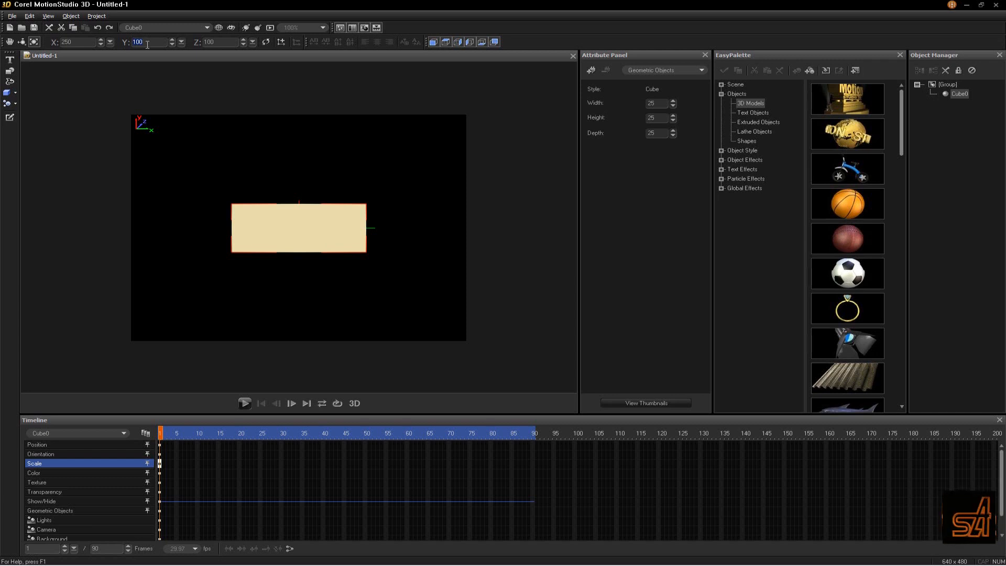
{"action": "key", "text": "BackSpace"}
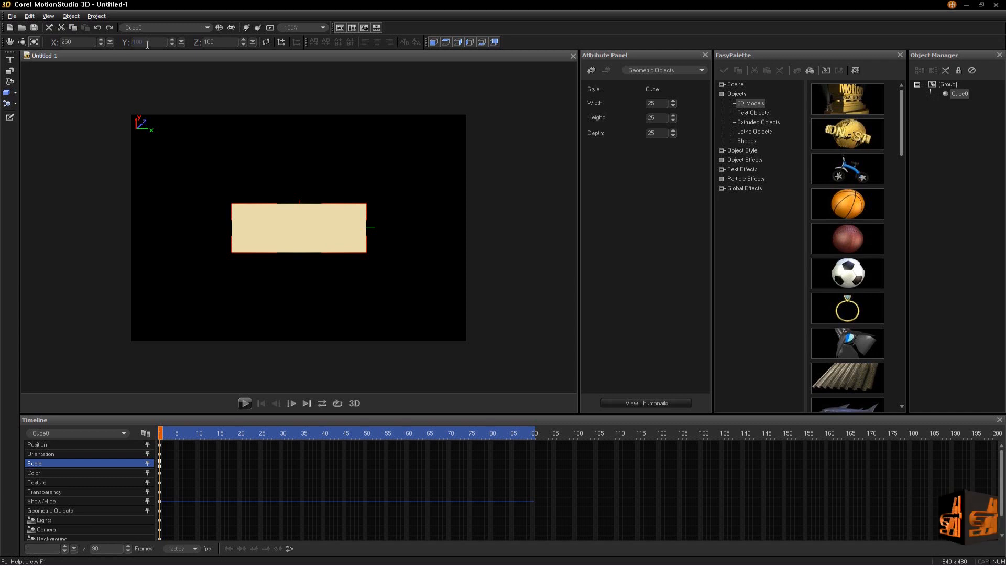
{"action": "type", "text": "250"}
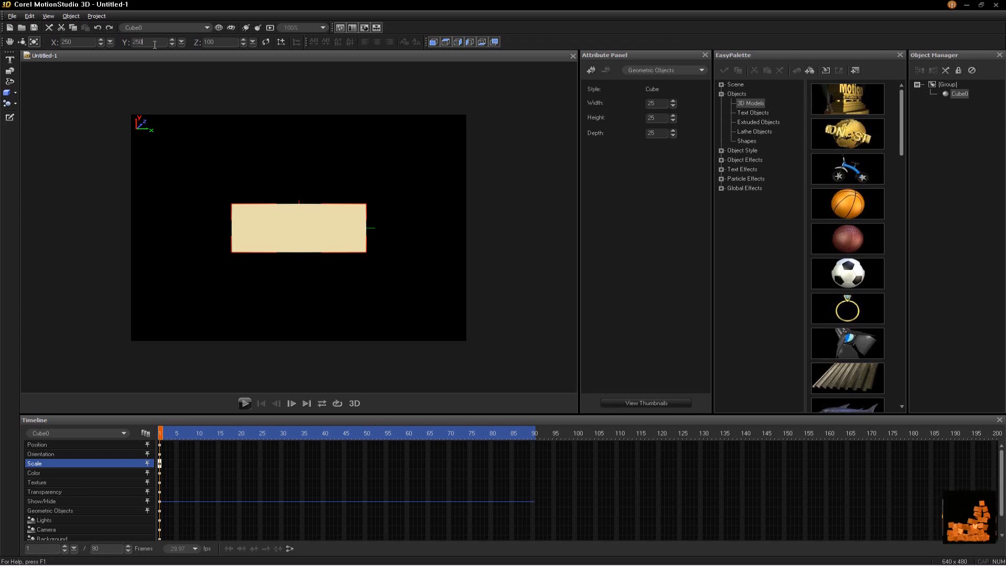
{"action": "left_click", "coordinate": [224, 43]}
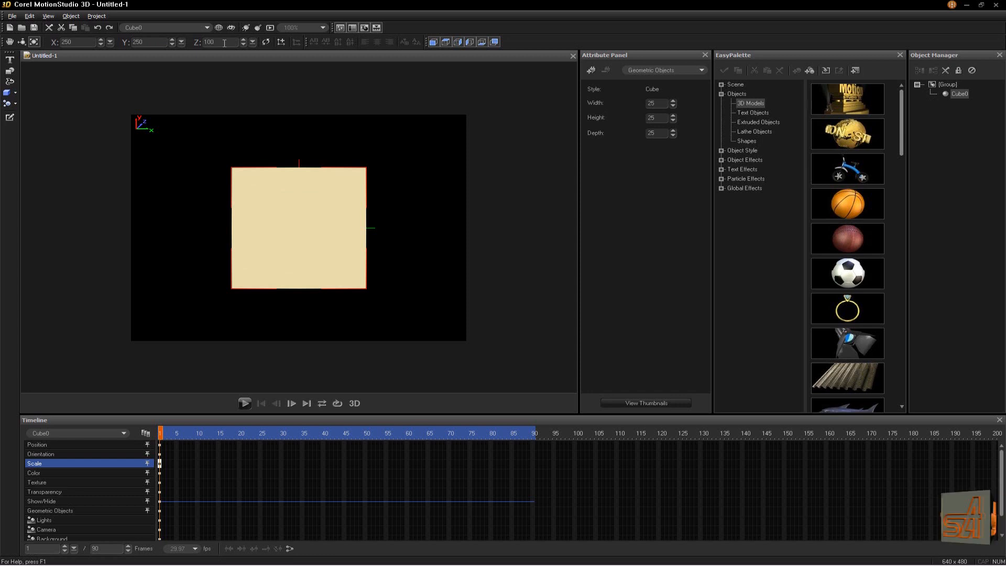
{"action": "left_click_drag", "start_coordinate": [224, 43], "coordinate": [194, 42]}
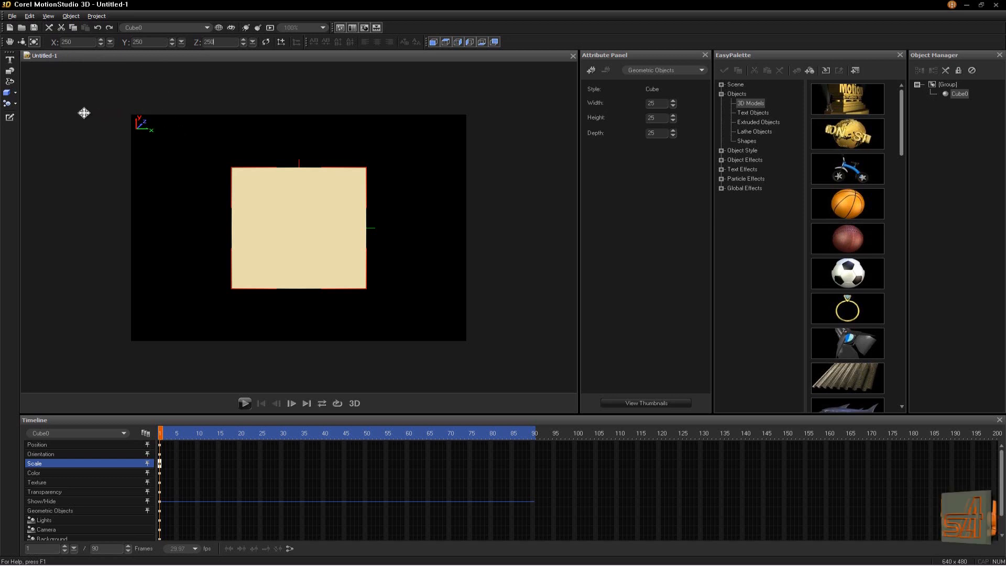
{"action": "key", "text": "Return"}
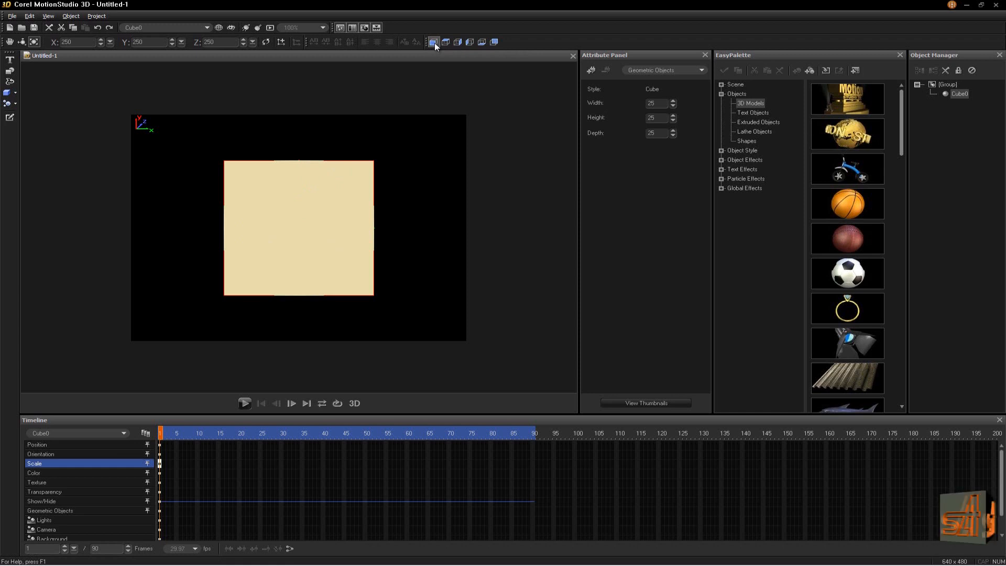
Show the texture attributes of the cube
{"action": "left_click", "coordinate": [701, 70]}
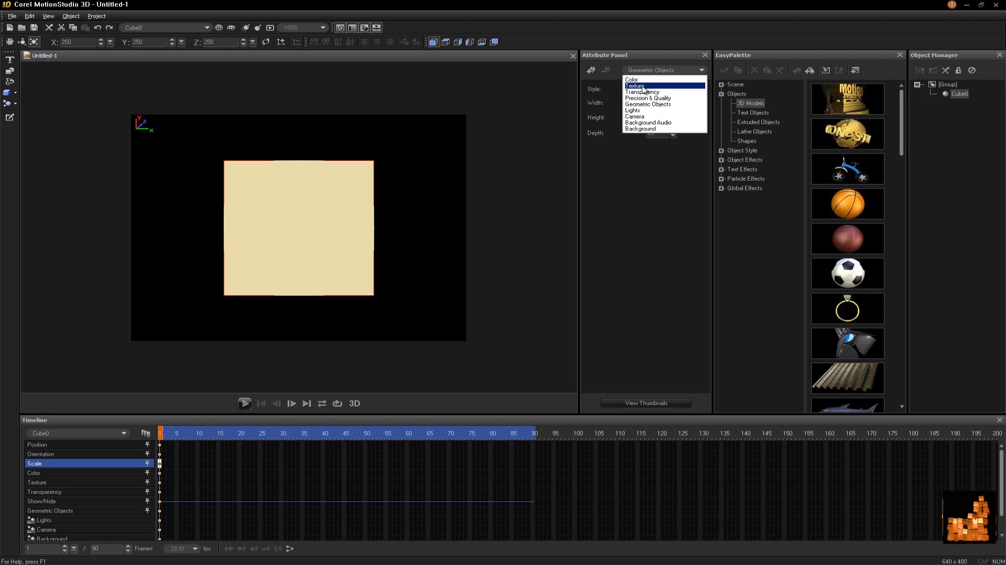
{"action": "left_click", "coordinate": [642, 86]}
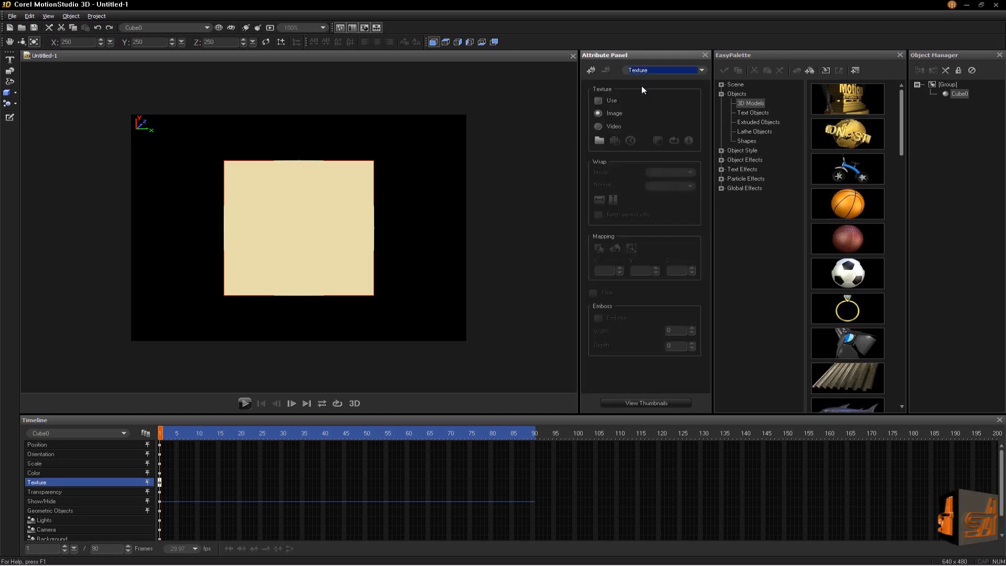
{"action": "left_click", "coordinate": [604, 127]}
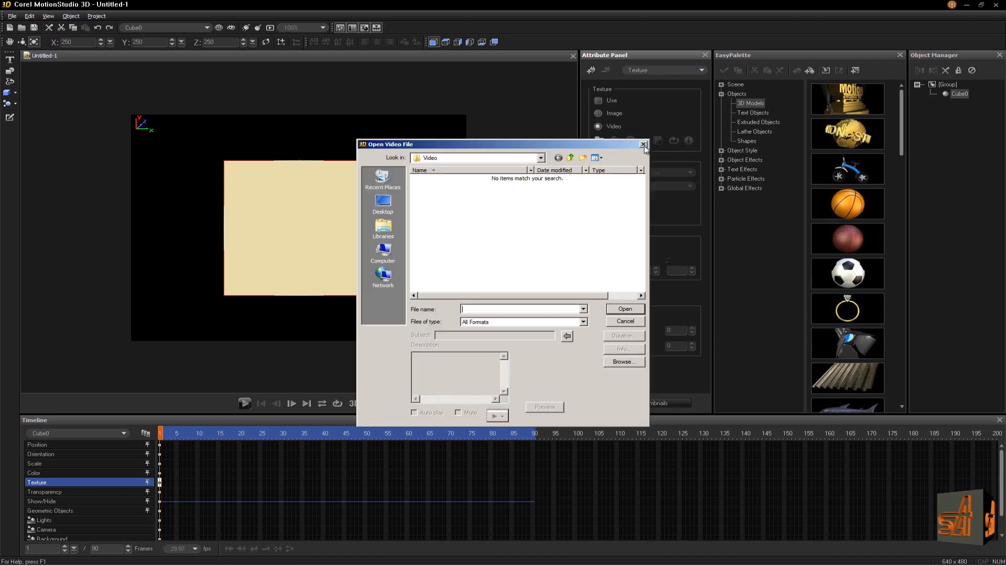
{"action": "left_click", "coordinate": [643, 145]}
{"action": "left_click", "coordinate": [598, 113]}
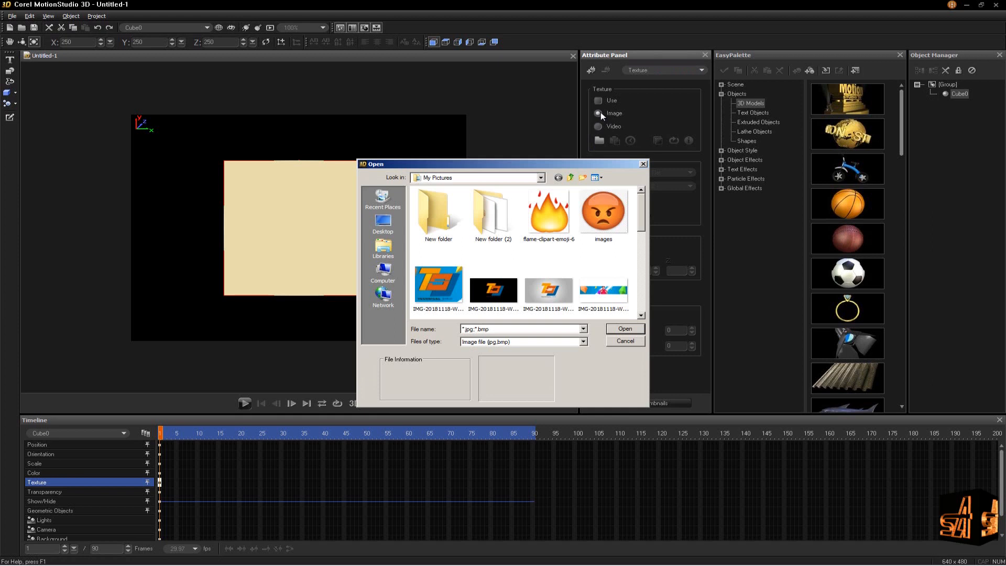
{"action": "left_click_drag", "start_coordinate": [642, 200], "coordinate": [643, 295]}
{"action": "left_click", "coordinate": [643, 164]}
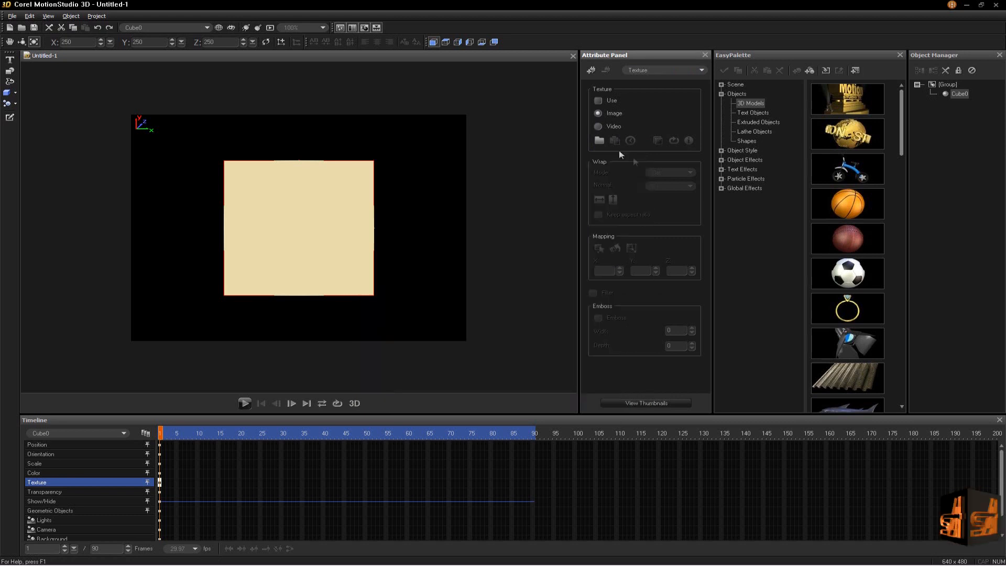
{"action": "left_click", "coordinate": [598, 140]}
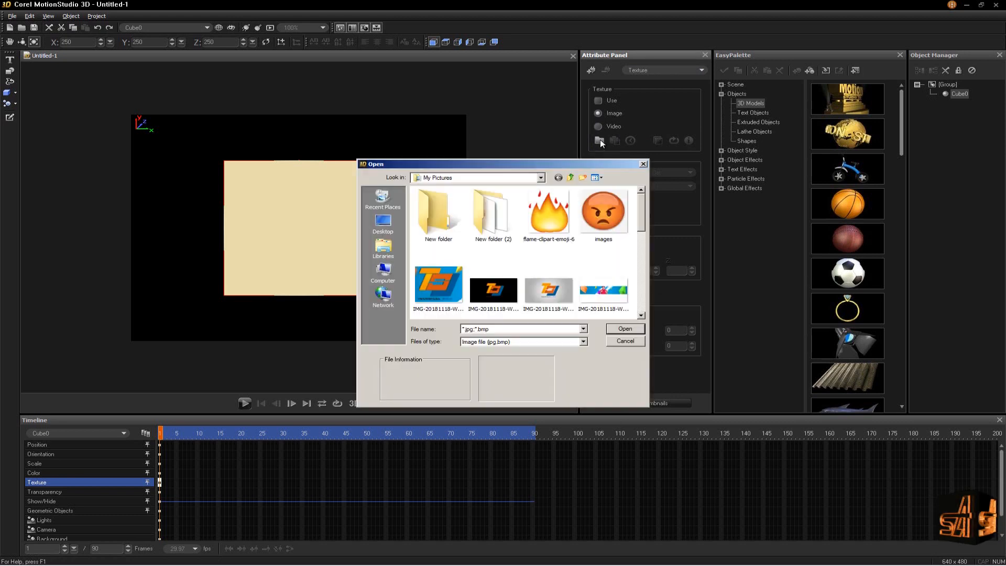
{"action": "key", "text": "Escape"}
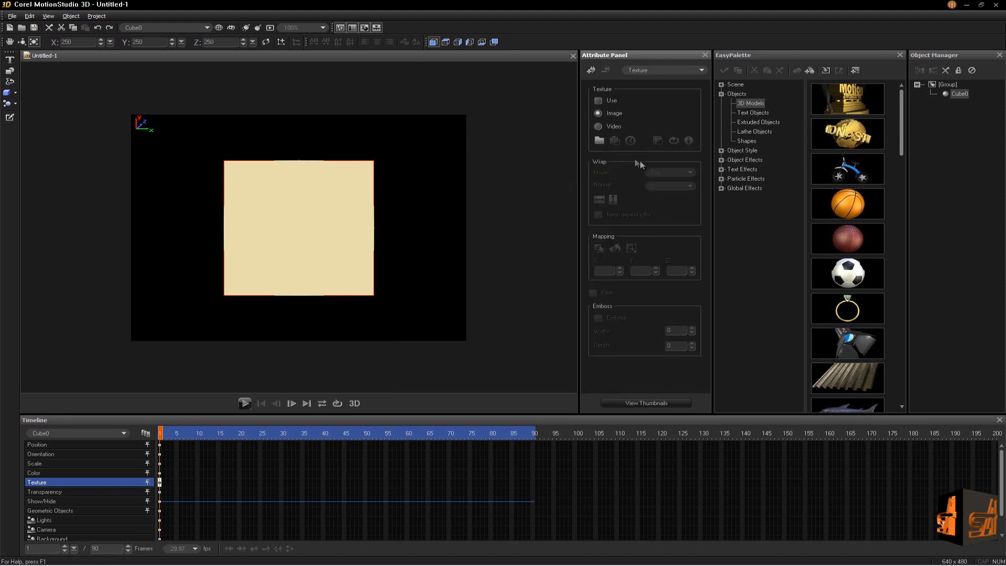
Apply the image "sub asaan logo" from My Pictures as the texture of the cube's front face
{"action": "left_click", "coordinate": [599, 140]}
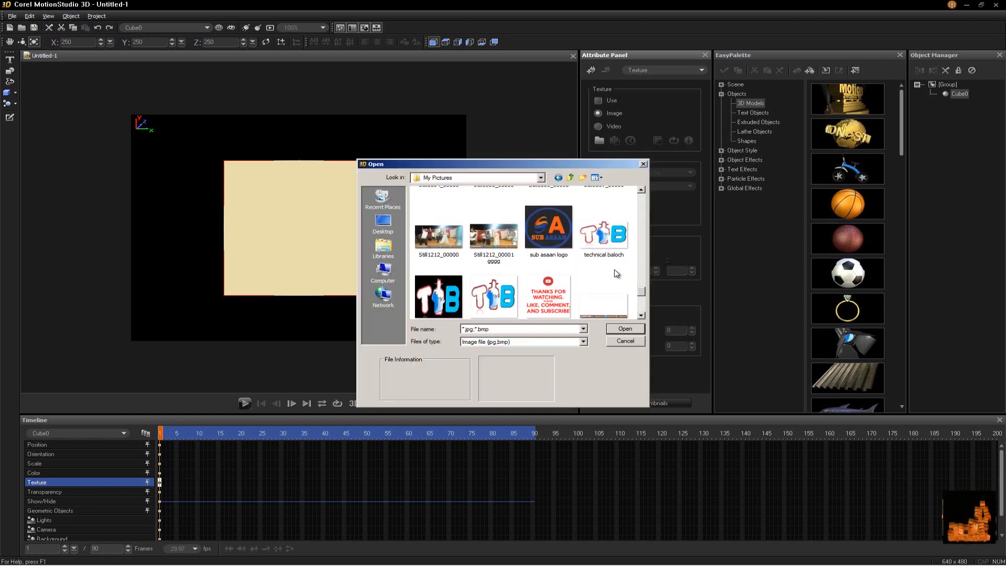
{"action": "left_click", "coordinate": [550, 230]}
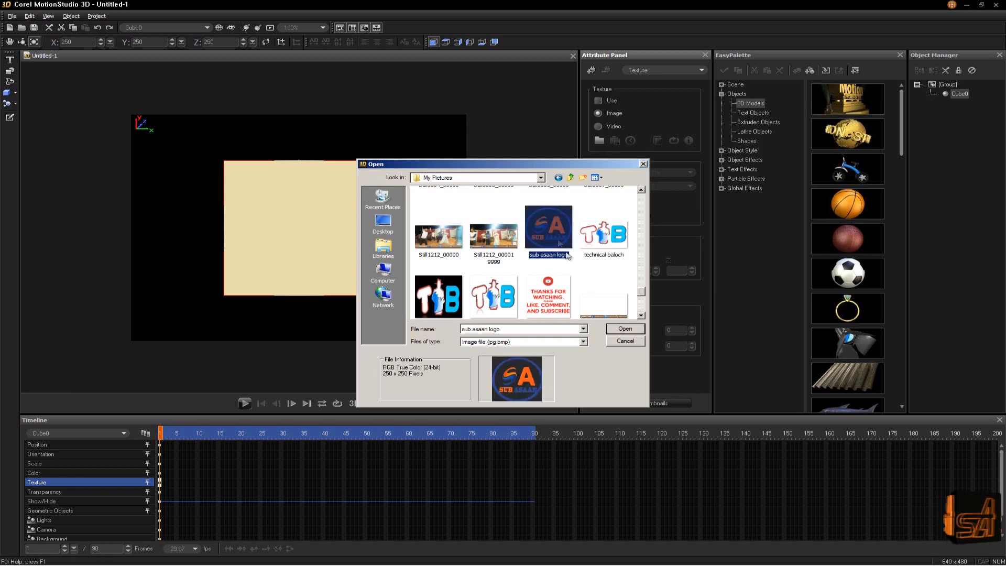
{"action": "left_click", "coordinate": [623, 329]}
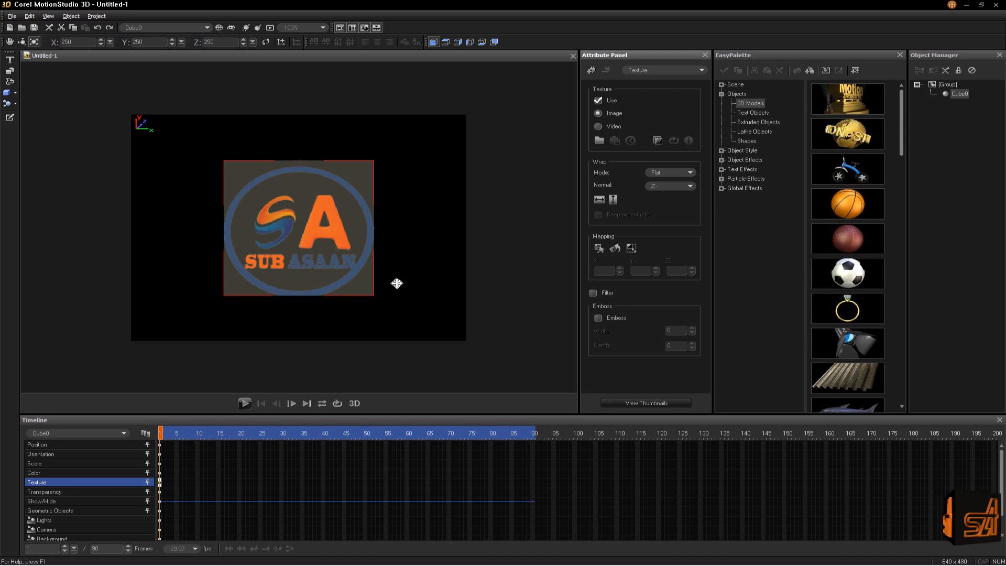
Try rotating the textured cube to about X 2, Y 2 degrees and undo the rotation
{"action": "left_click", "coordinate": [22, 43]}
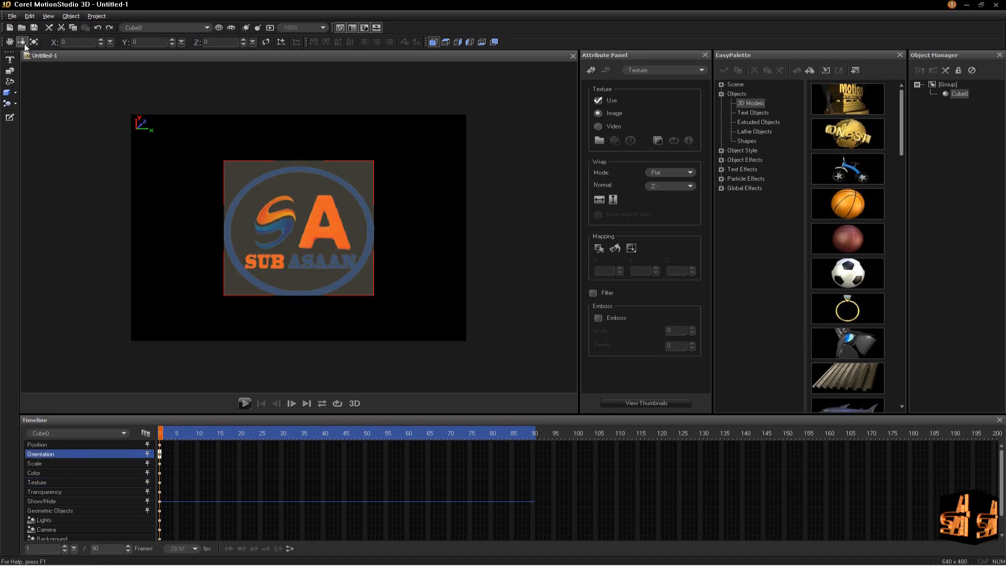
{"action": "mouse_move", "coordinate": [198, 217]}
{"action": "left_mouse_down"}
{"action": "mouse_move", "coordinate": [139, 214]}
{"action": "mouse_move", "coordinate": [175, 187]}
{"action": "mouse_move", "coordinate": [174, 201]}
{"action": "mouse_move", "coordinate": [205, 238]}
{"action": "mouse_move", "coordinate": [199, 218]}
{"action": "mouse_move", "coordinate": [179, 213]}
{"action": "mouse_move", "coordinate": [230, 217]}
{"action": "mouse_move", "coordinate": [197, 219]}
{"action": "left_mouse_up"}
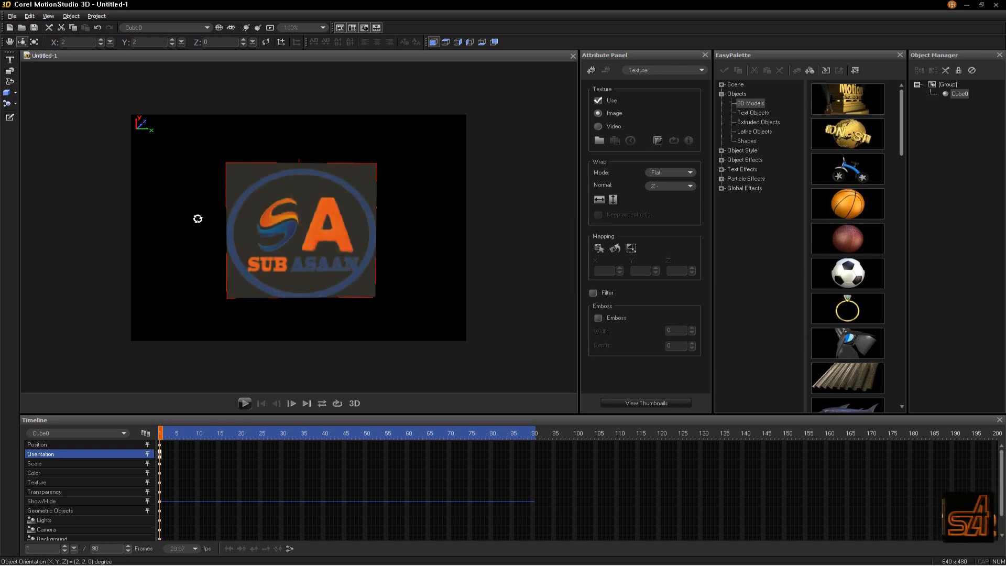
{"action": "key", "text": "ctrl+z"}
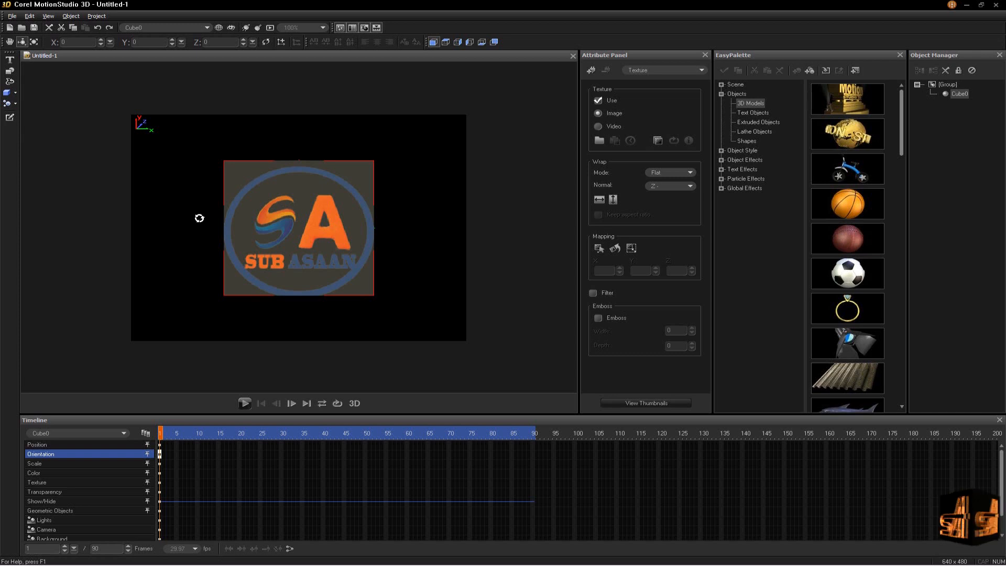
Rotate the textured cube around to view its sides, bringing it to about X 0, Y 362 degrees with the logo facing forward
{"action": "left_click_drag", "start_coordinate": [200, 218], "coordinate": [401, 296]}
{"action": "mouse_move", "coordinate": [322, 136]}
{"action": "left_mouse_down"}
{"action": "mouse_move", "coordinate": [283, 324]}
{"action": "mouse_move", "coordinate": [348, 152]}
{"action": "mouse_move", "coordinate": [194, 254]}
{"action": "mouse_move", "coordinate": [422, 148]}
{"action": "mouse_move", "coordinate": [248, 125]}
{"action": "mouse_move", "coordinate": [481, 280]}
{"action": "mouse_move", "coordinate": [309, 146]}
{"action": "left_mouse_up"}
{"action": "left_click_drag", "start_coordinate": [328, 286], "coordinate": [413, 203]}
{"action": "left_click_drag", "start_coordinate": [239, 157], "coordinate": [314, 251]}
{"action": "left_click_drag", "start_coordinate": [389, 253], "coordinate": [345, 254]}
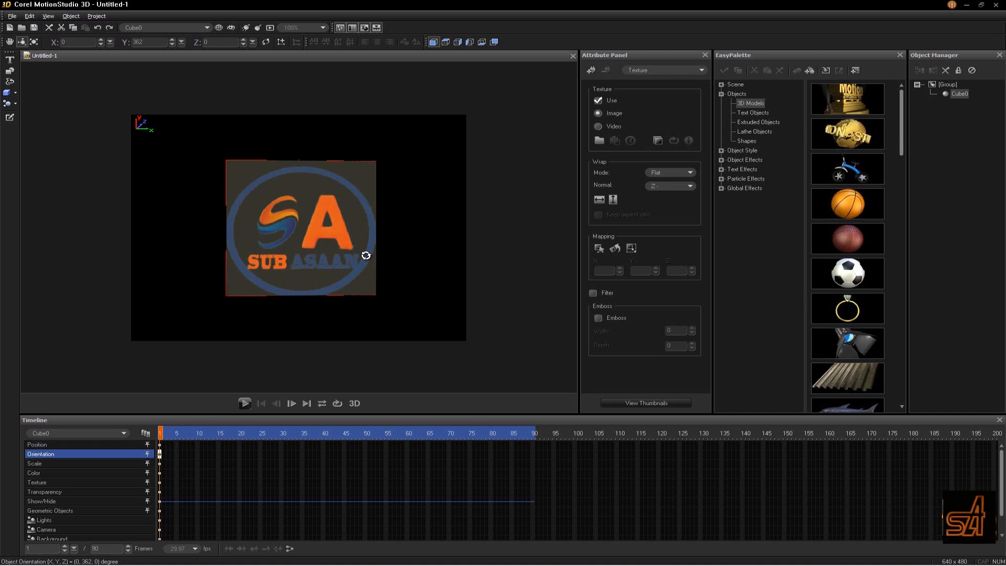
Rotate the cube to about Y 265 degrees and apply the image "sub asaan logo" from My Pictures as the right face's texture
{"action": "left_click_drag", "start_coordinate": [365, 255], "coordinate": [321, 255]}
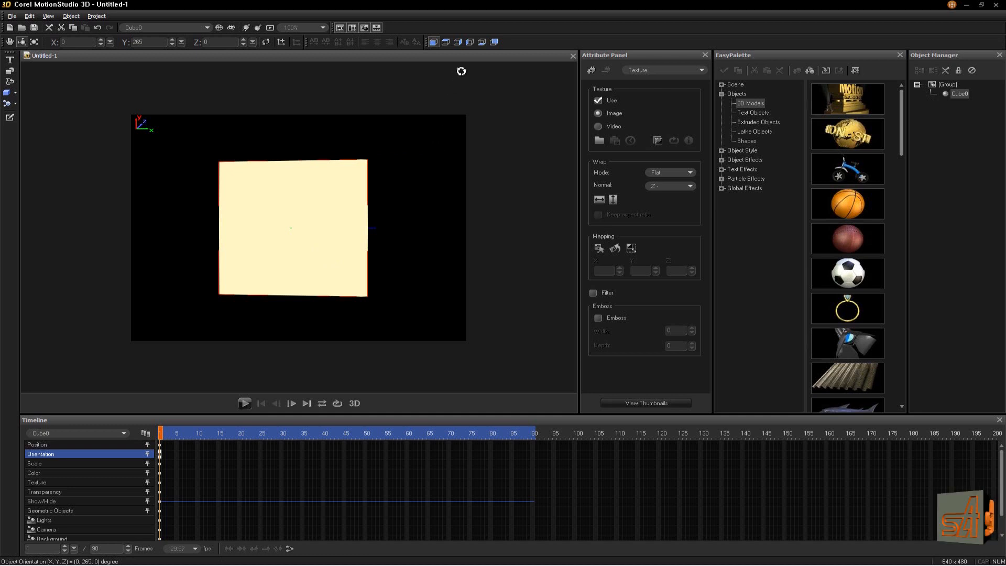
{"action": "left_click", "coordinate": [457, 43]}
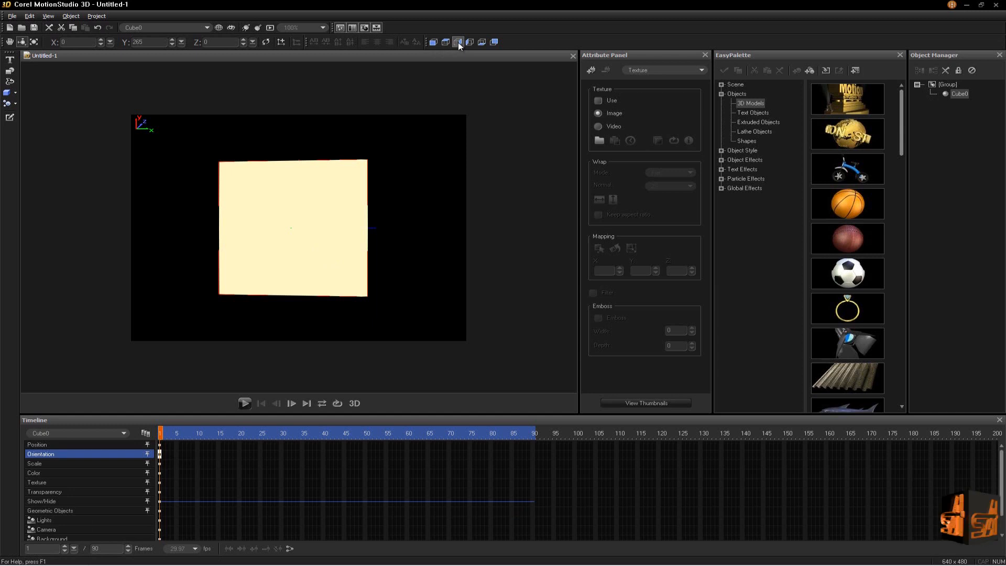
{"action": "left_click", "coordinate": [599, 141]}
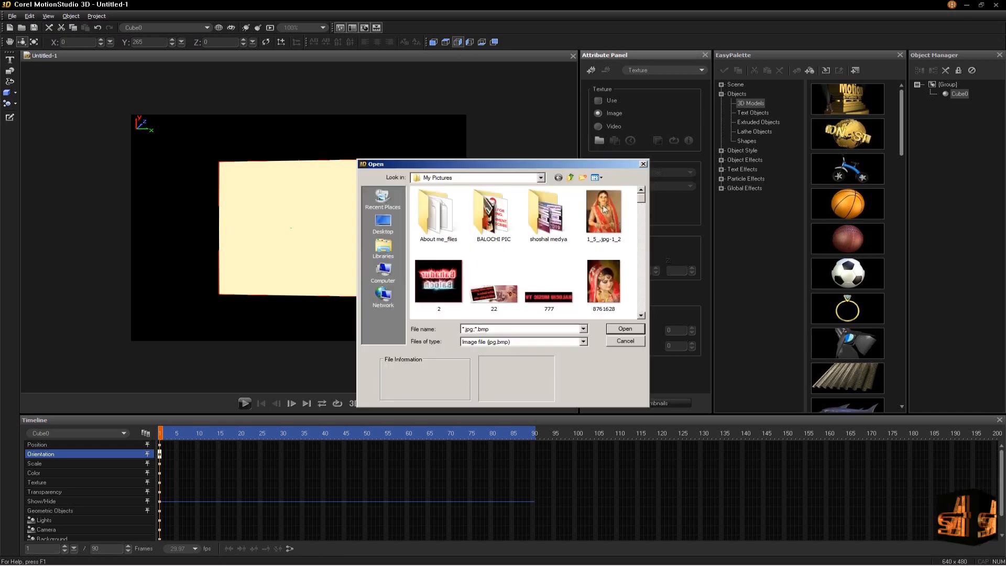
{"action": "left_click_drag", "start_coordinate": [640, 203], "coordinate": [542, 287]}
{"action": "left_click", "coordinate": [541, 287]}
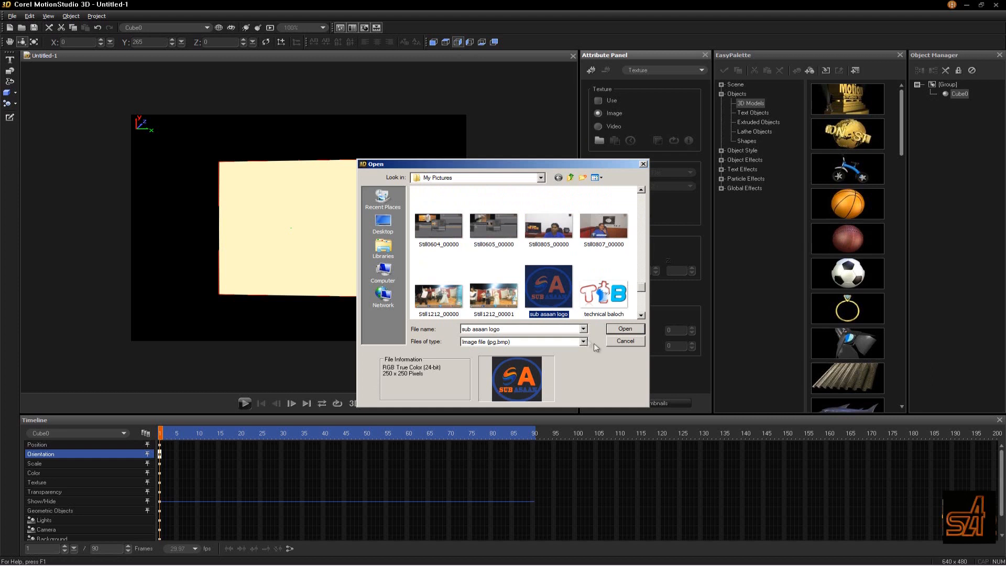
{"action": "left_click", "coordinate": [625, 329]}
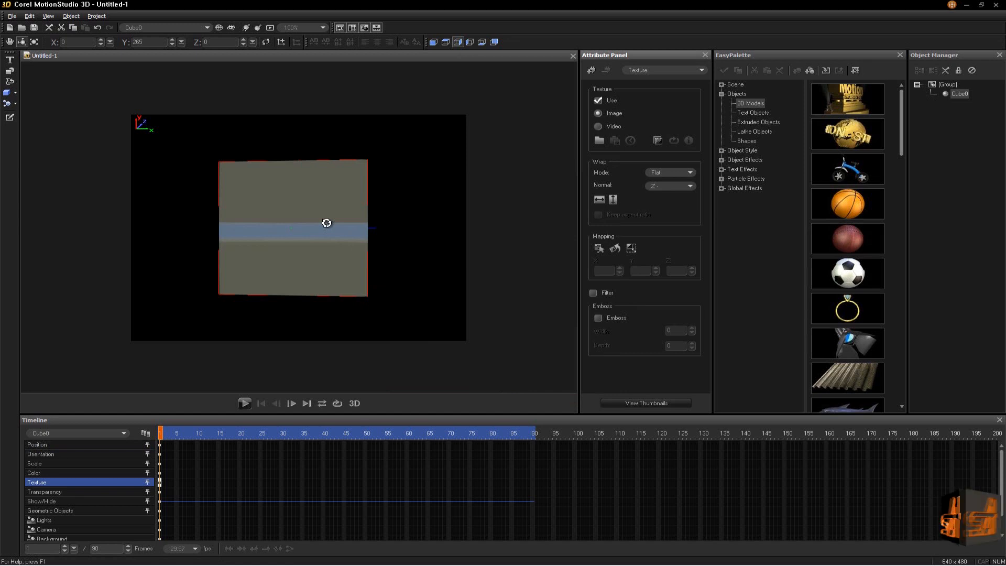
Try the Z+ projection normal on the right face's texture, and set it to X+ instead
{"action": "left_click", "coordinate": [691, 186]}
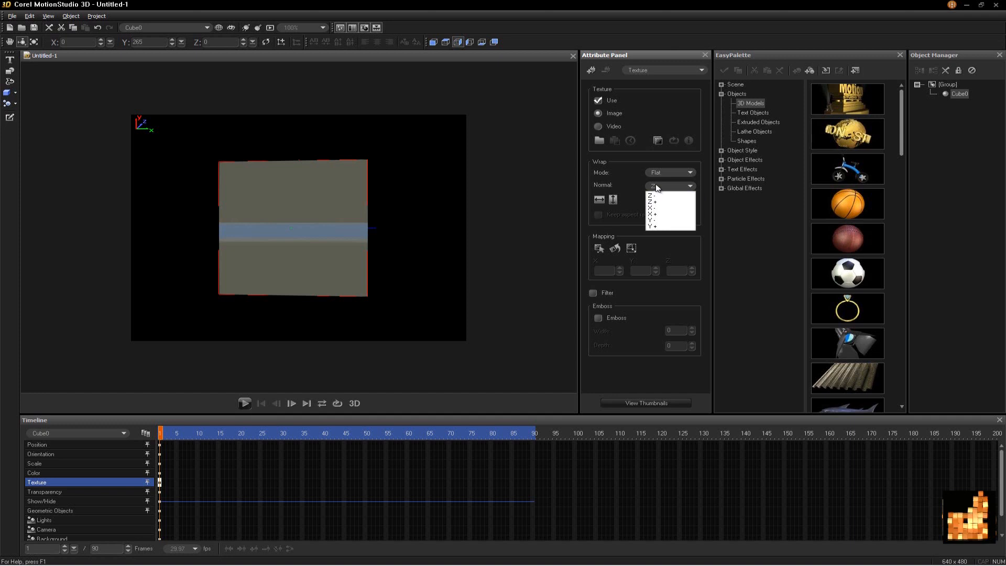
{"action": "left_click", "coordinate": [651, 203]}
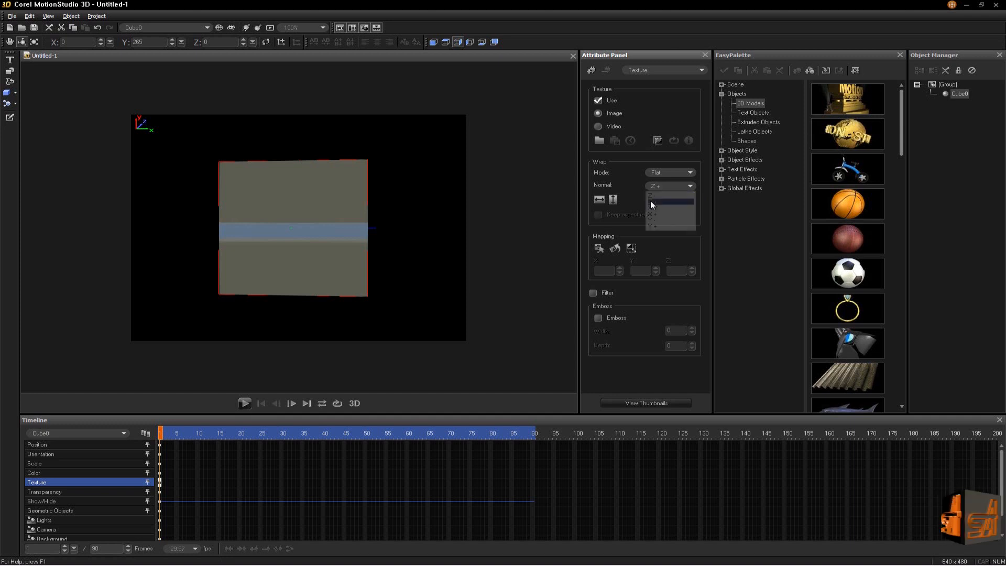
{"action": "left_click", "coordinate": [688, 187]}
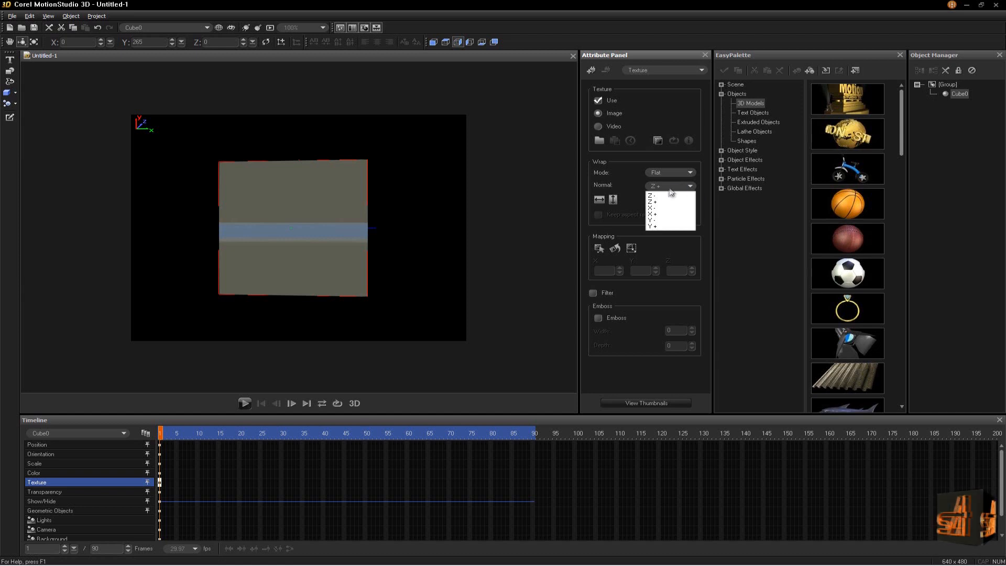
{"action": "left_click", "coordinate": [653, 215]}
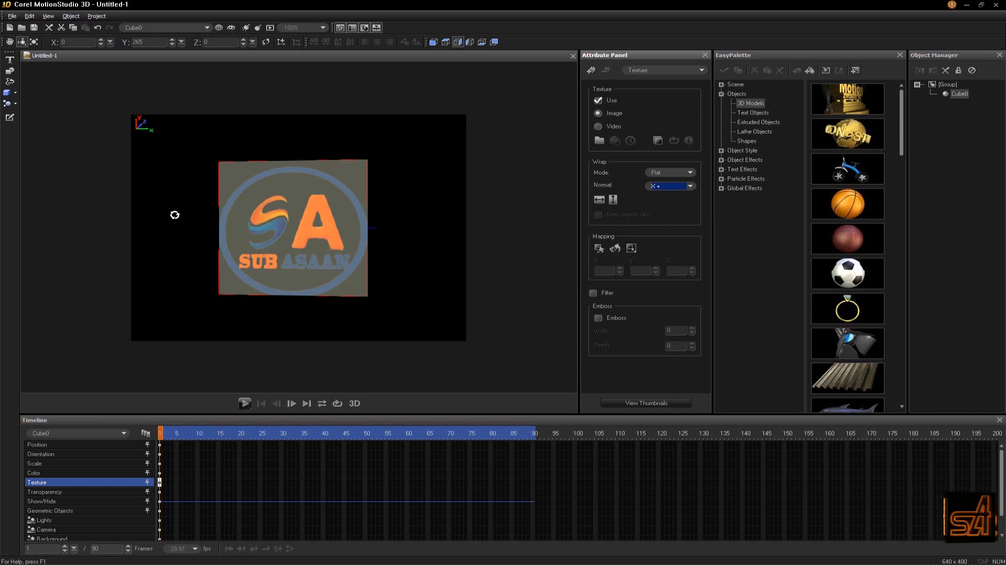
Rotate the cube to about Y 449 degrees and texture its left face with "sub asaan logo", using the X- wrap normal
{"action": "left_click_drag", "start_coordinate": [175, 215], "coordinate": [262, 217]}
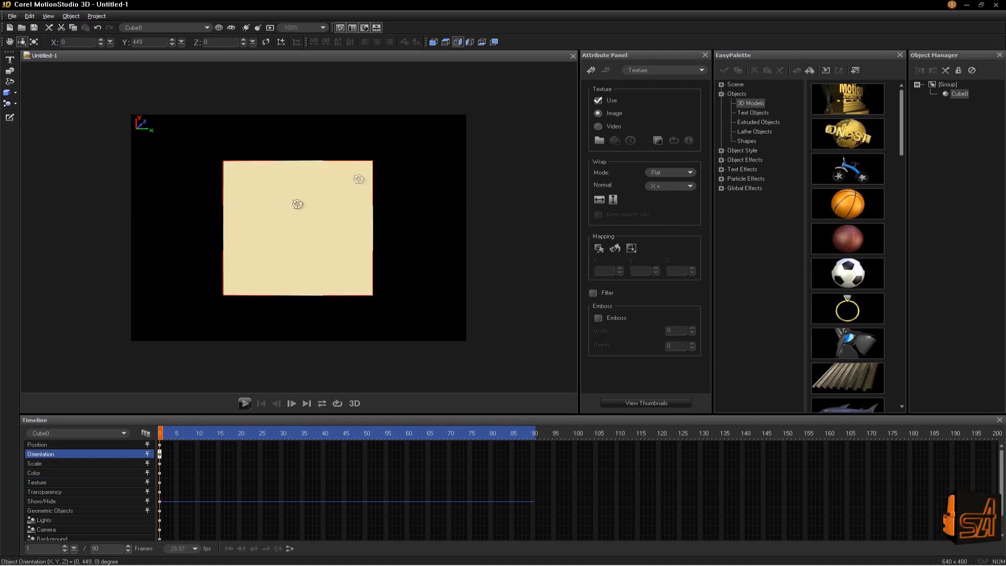
{"action": "left_click", "coordinate": [468, 42]}
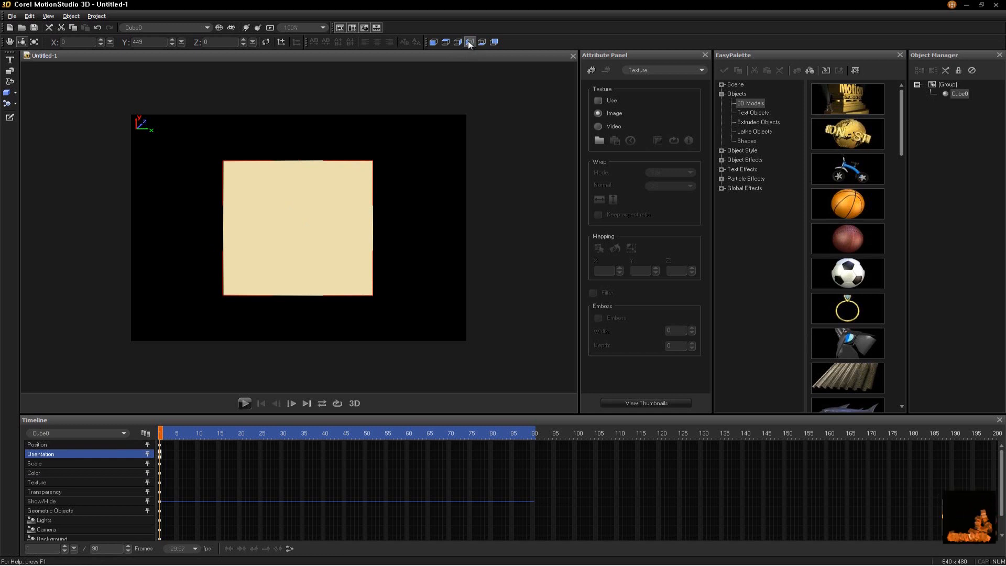
{"action": "left_click", "coordinate": [598, 141]}
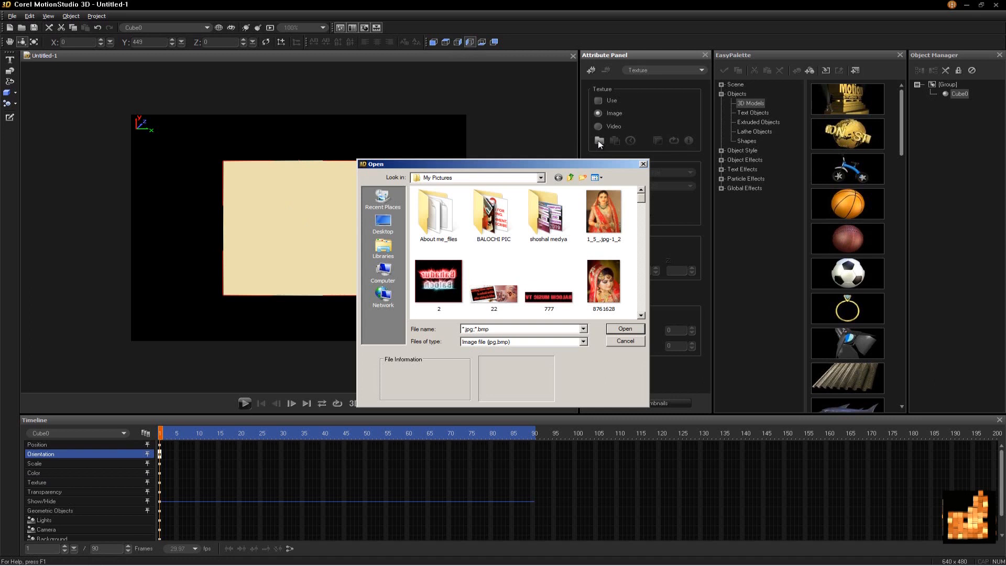
{"action": "left_click_drag", "start_coordinate": [642, 199], "coordinate": [644, 294]}
{"action": "left_click", "coordinate": [548, 210]}
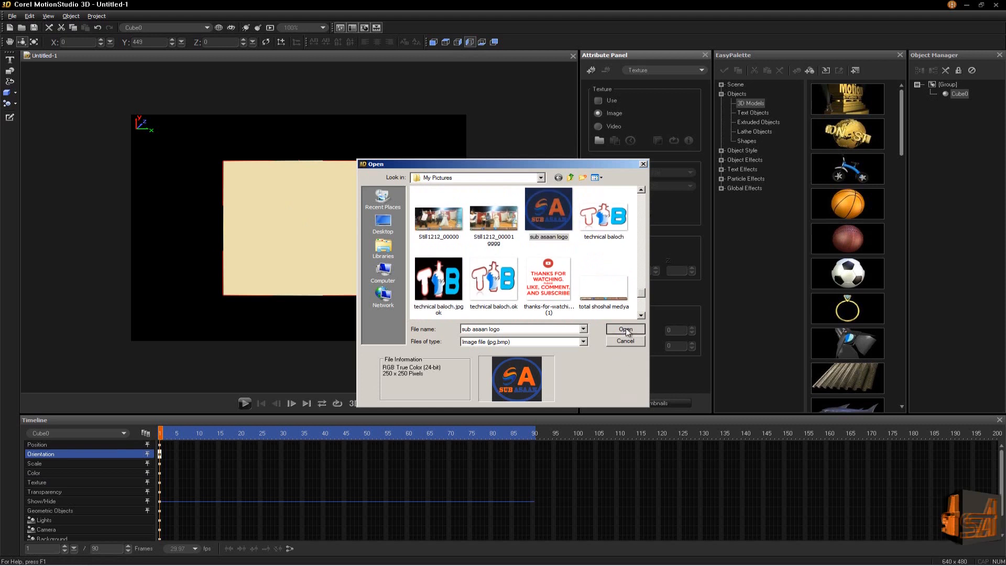
{"action": "left_click", "coordinate": [626, 330]}
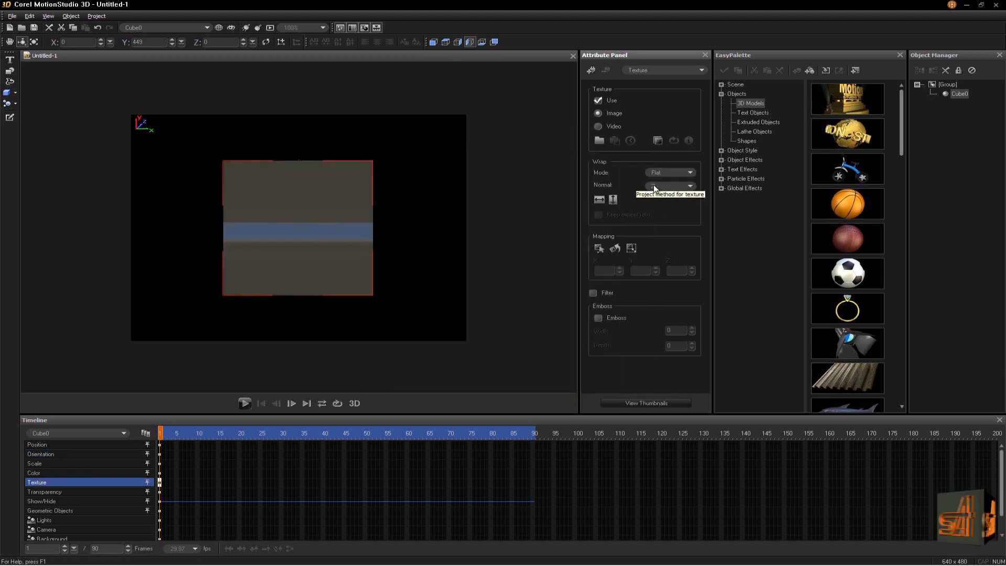
{"action": "left_click", "coordinate": [690, 187]}
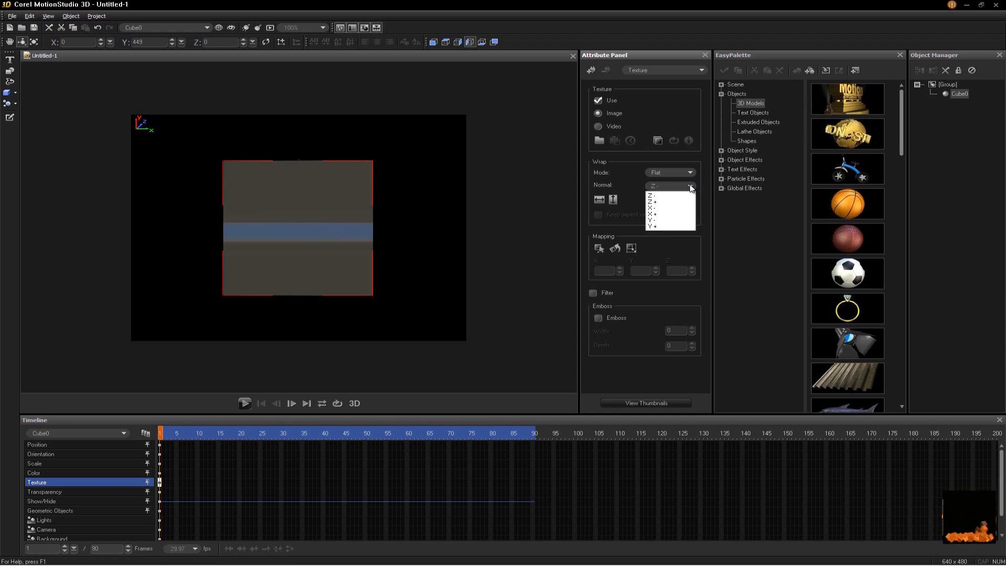
{"action": "left_click", "coordinate": [655, 208]}
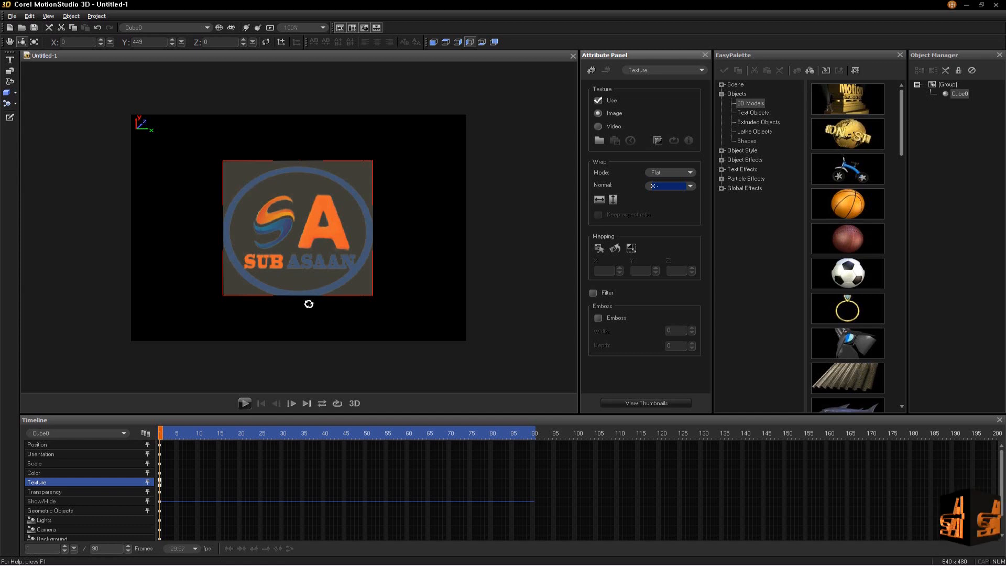
Rotate the cube to about Y 536 degrees and texture its back face with "sub asaan logo", using the Z+ wrap normal
{"action": "left_click", "coordinate": [494, 43]}
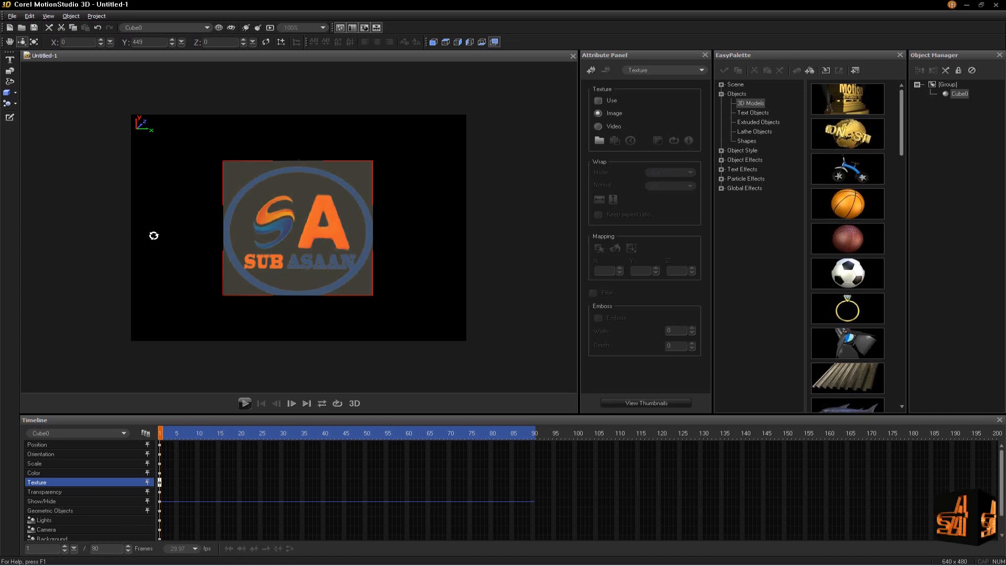
{"action": "left_click_drag", "start_coordinate": [153, 232], "coordinate": [197, 234]}
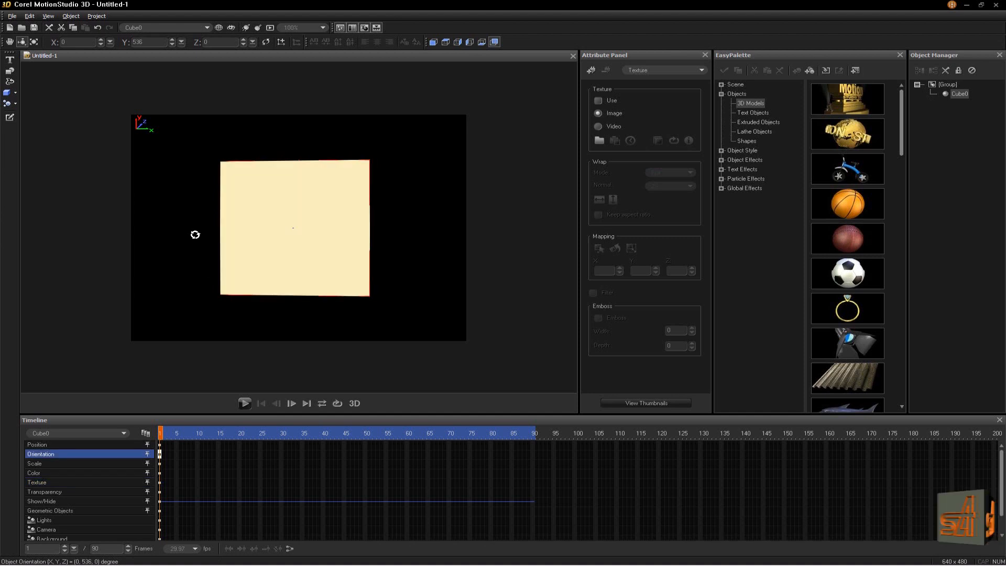
{"action": "left_click", "coordinate": [599, 140]}
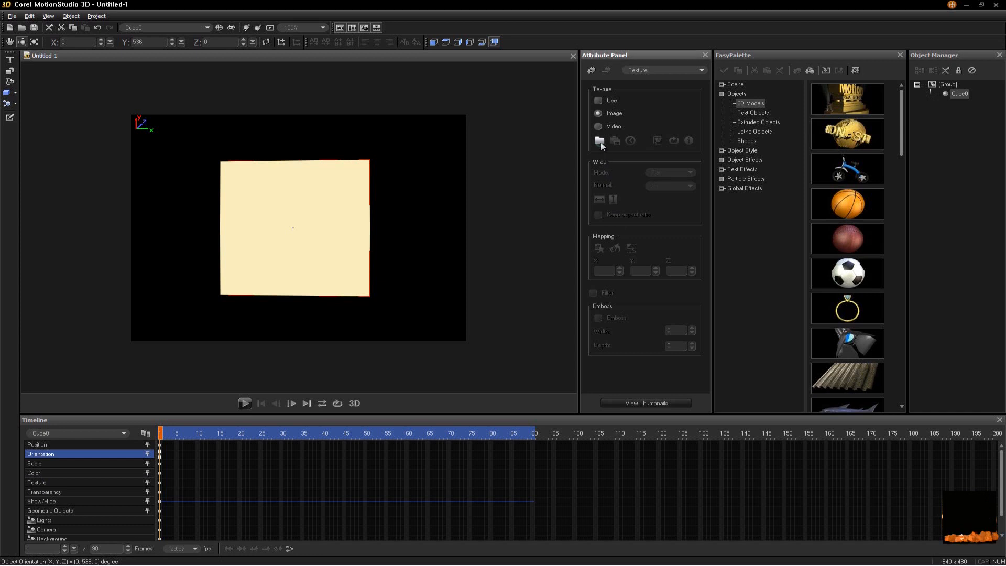
{"action": "left_click_drag", "start_coordinate": [641, 208], "coordinate": [644, 301]}
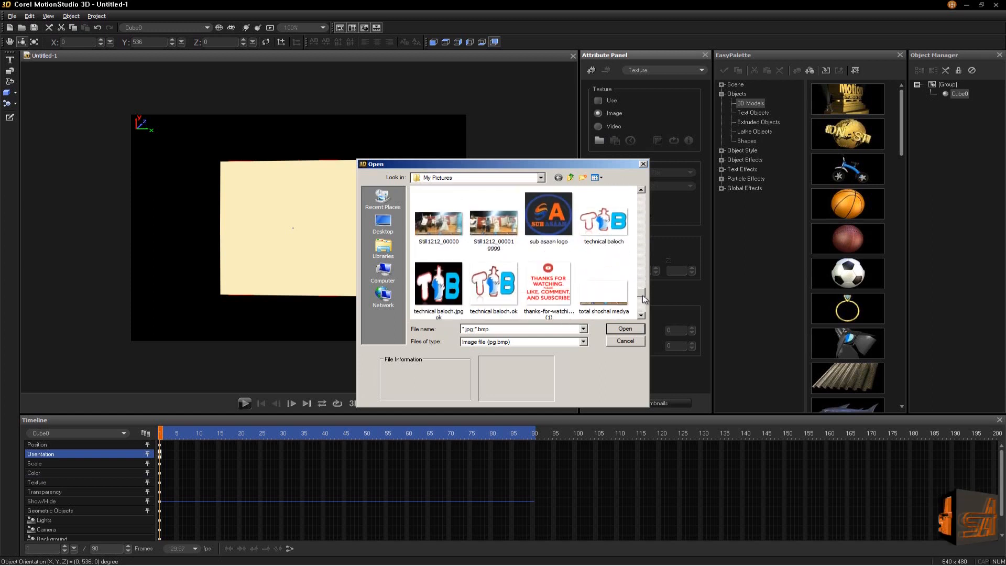
{"action": "left_click", "coordinate": [548, 226]}
{"action": "left_click", "coordinate": [624, 329]}
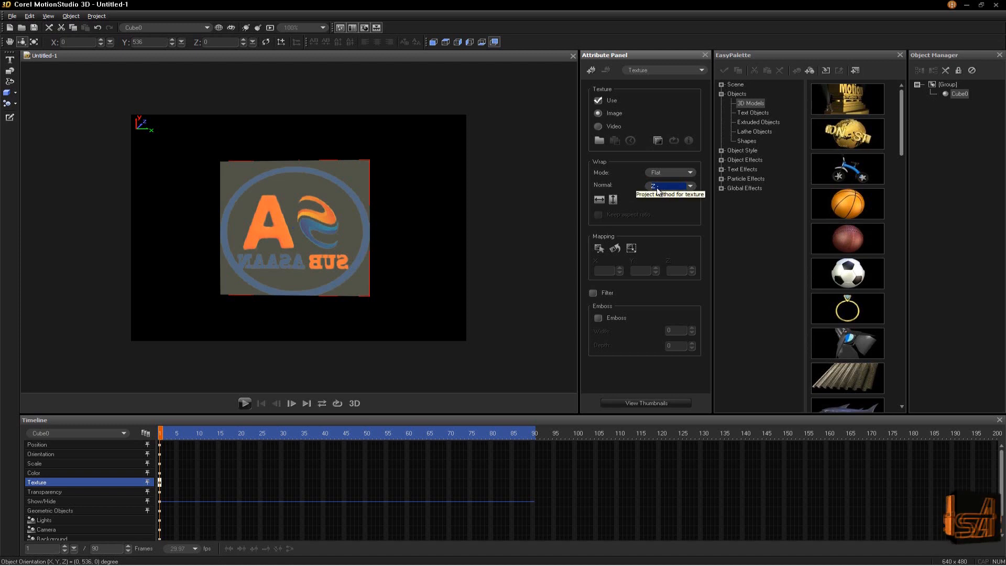
{"action": "left_click", "coordinate": [690, 186]}
{"action": "left_click", "coordinate": [654, 201]}
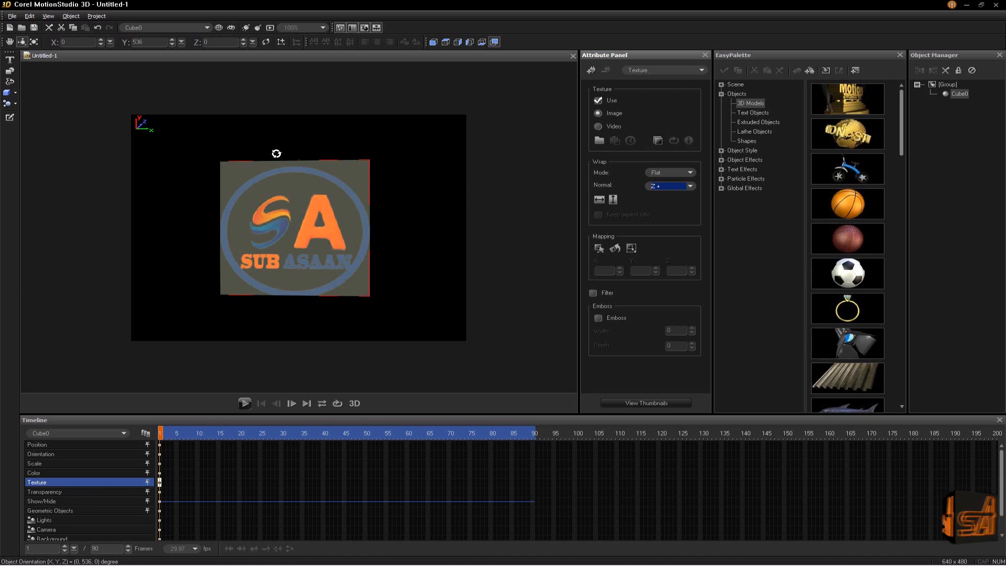
Rotate the cube a full turn to about Y 896 degrees to check the logo on its side faces
{"action": "left_click", "coordinate": [192, 260]}
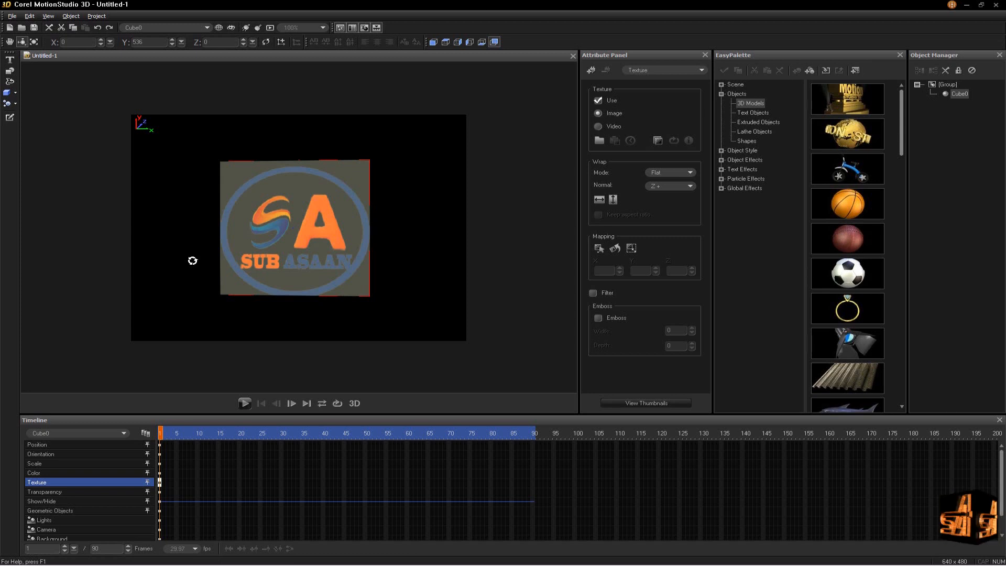
{"action": "left_click_drag", "start_coordinate": [192, 260], "coordinate": [357, 267]}
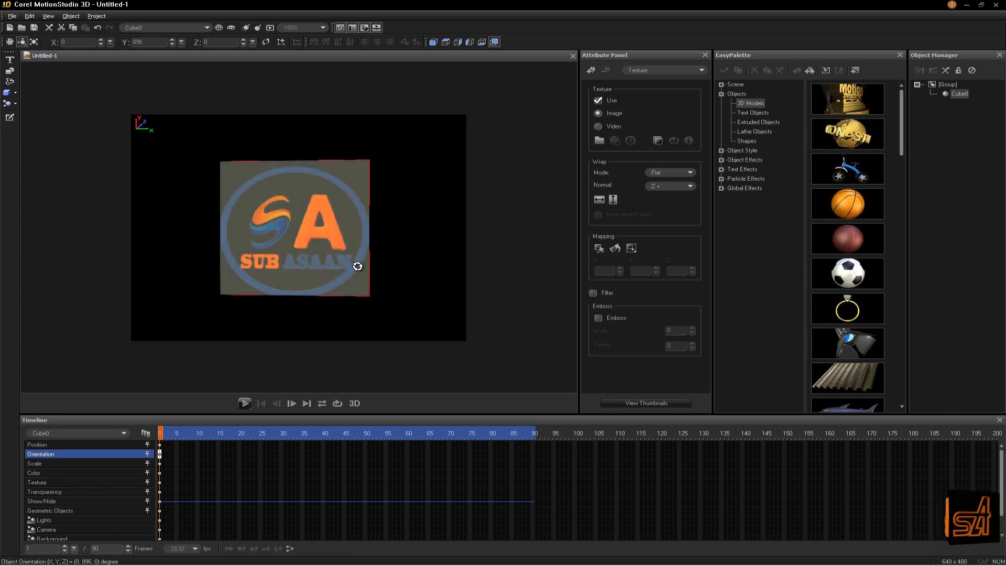